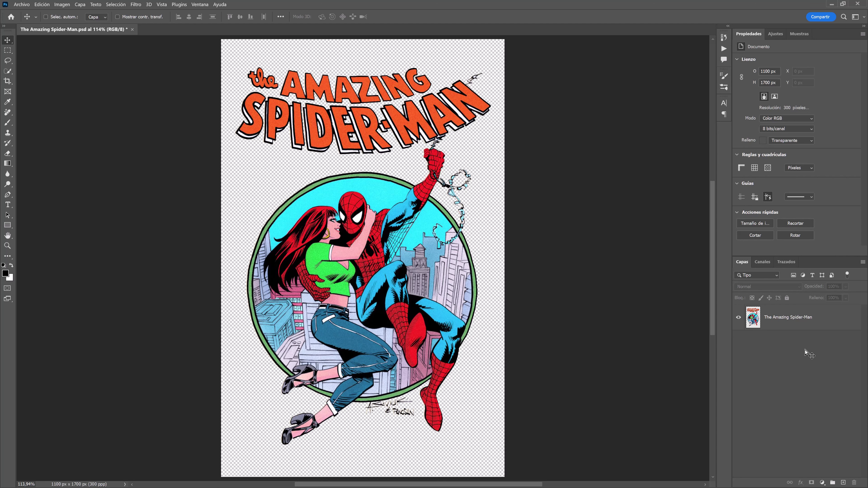
Step: Select The Amazing Spider-Man layer and hide then show it to check it
{"action": "left_click", "coordinate": [834, 321]}
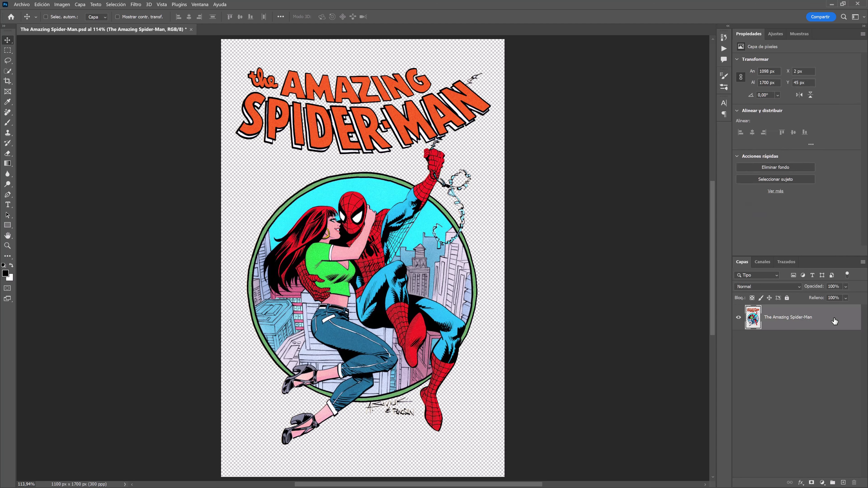
{"action": "left_click", "coordinate": [739, 319]}
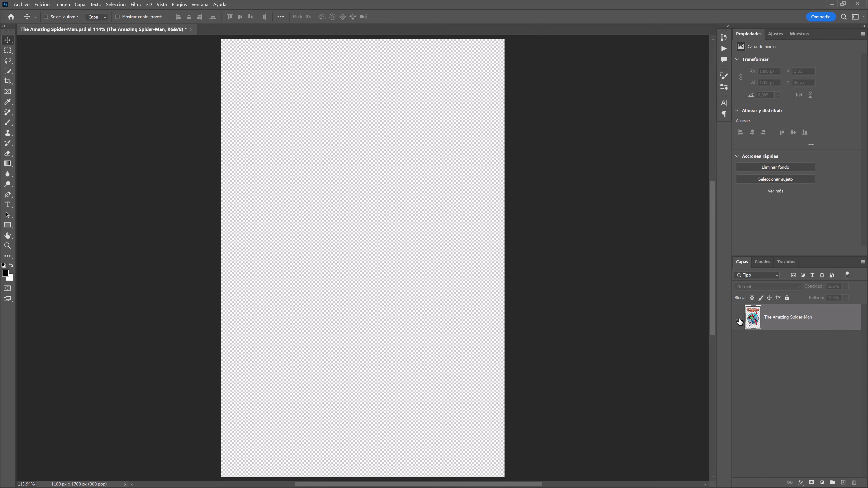
{"action": "left_click", "coordinate": [739, 320]}
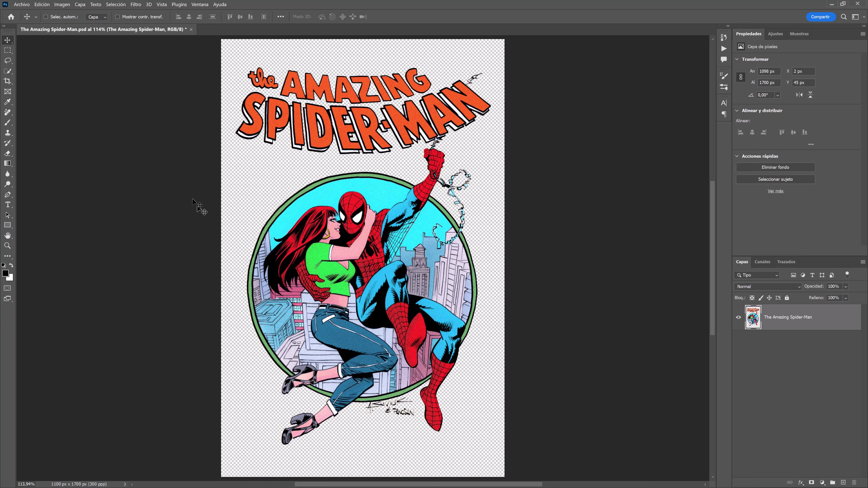
{"action": "left_click", "coordinate": [67, 5]}
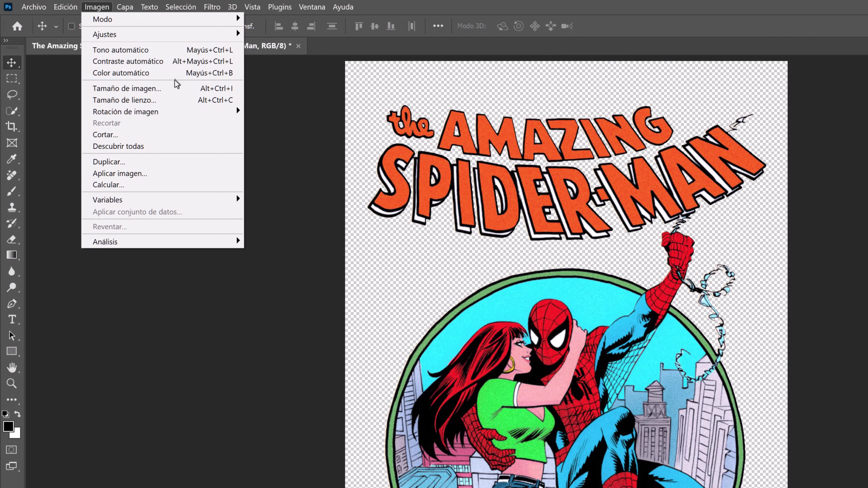
Step: Keep the image at 1100 × 1700 px and 300 ppi, resampling with Conservar detalles 2.0
{"action": "left_click", "coordinate": [177, 88]}
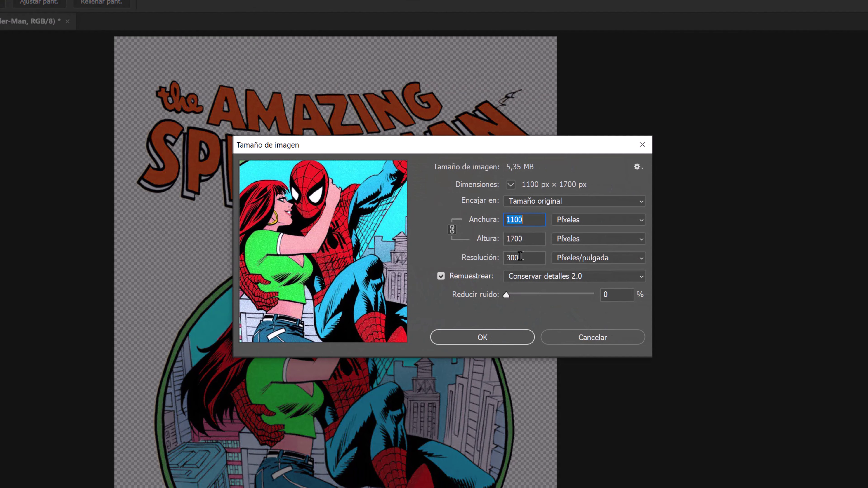
{"action": "double_click", "coordinate": [518, 258]}
{"action": "left_click", "coordinate": [524, 220]}
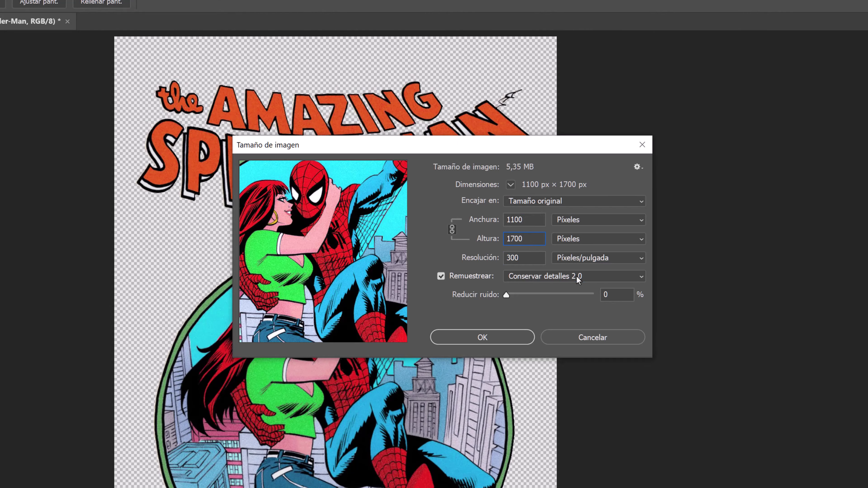
{"action": "left_click", "coordinate": [578, 277]}
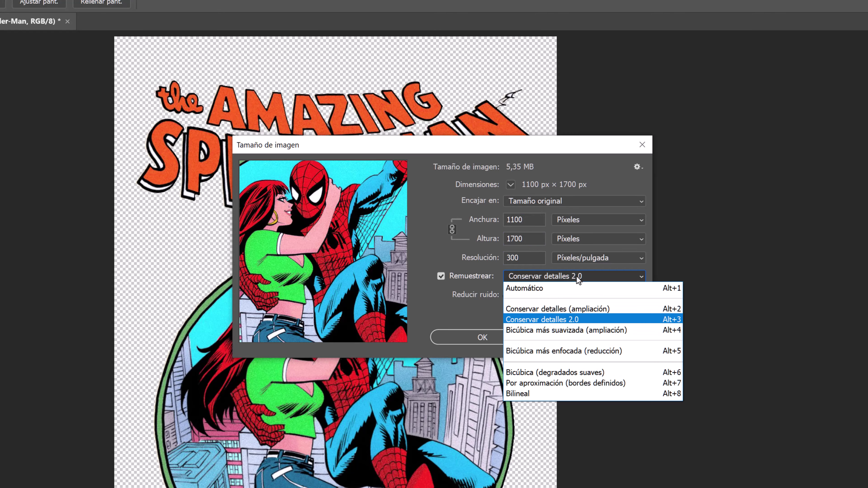
{"action": "left_click", "coordinate": [588, 320]}
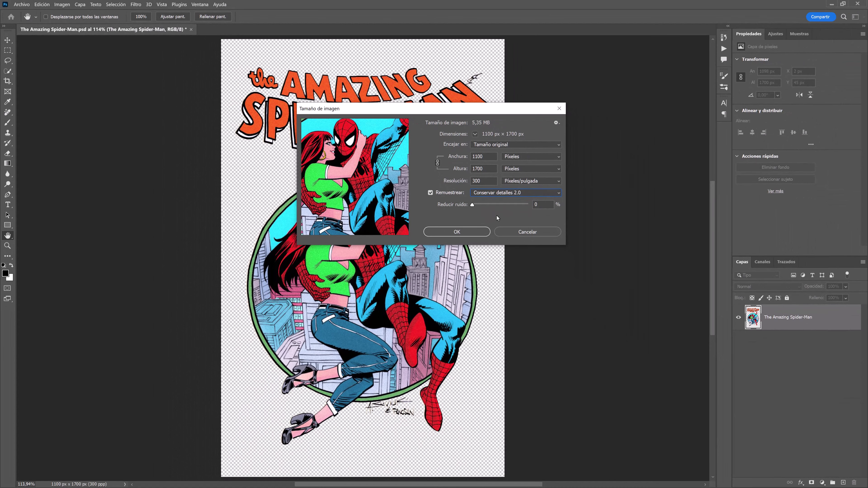
{"action": "left_click", "coordinate": [471, 232]}
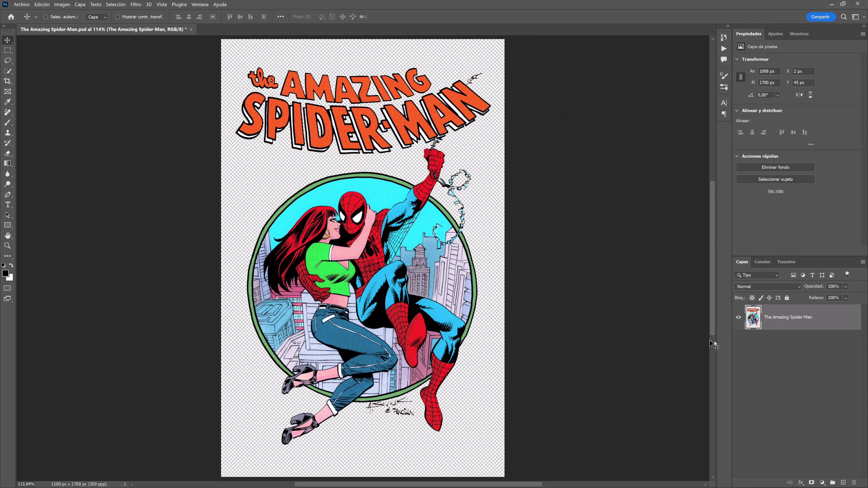
Step: Save the artwork's outline selection as a channel named 'Silueta', then deselect with Ctrl+D
{"action": "key", "text": "ctrl"}
{"action": "left_click", "coordinate": [754, 320], "text": "ctrl"}
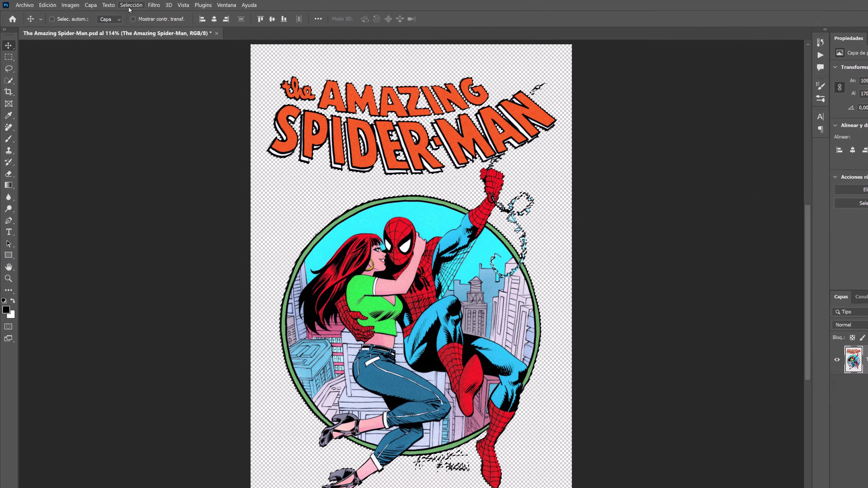
{"action": "left_click", "coordinate": [114, 5]}
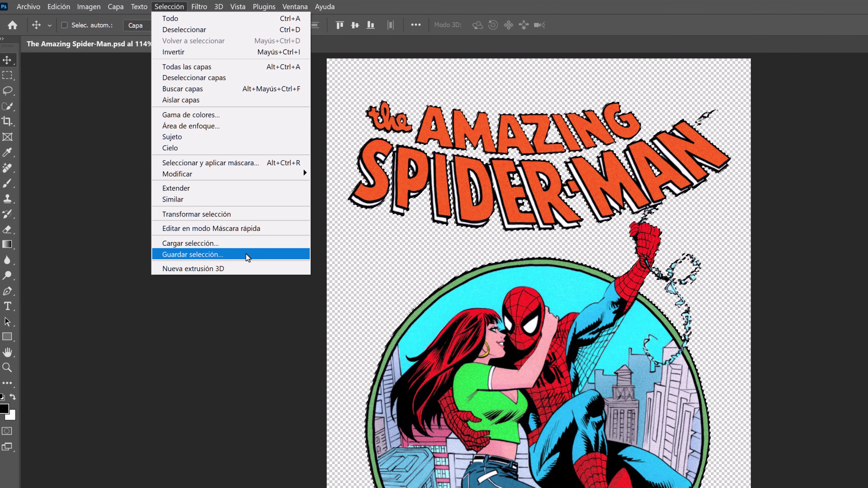
{"action": "left_click", "coordinate": [248, 254]}
{"action": "type", "text": "Silueta"}
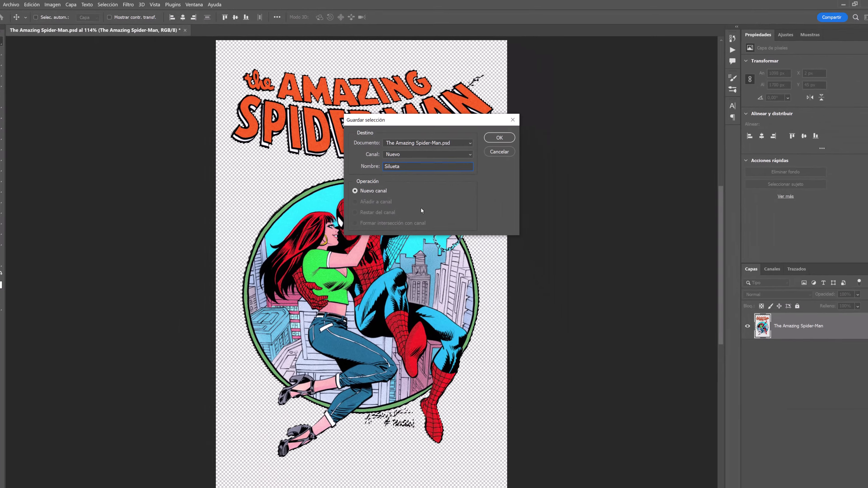
{"action": "left_click", "coordinate": [499, 138]}
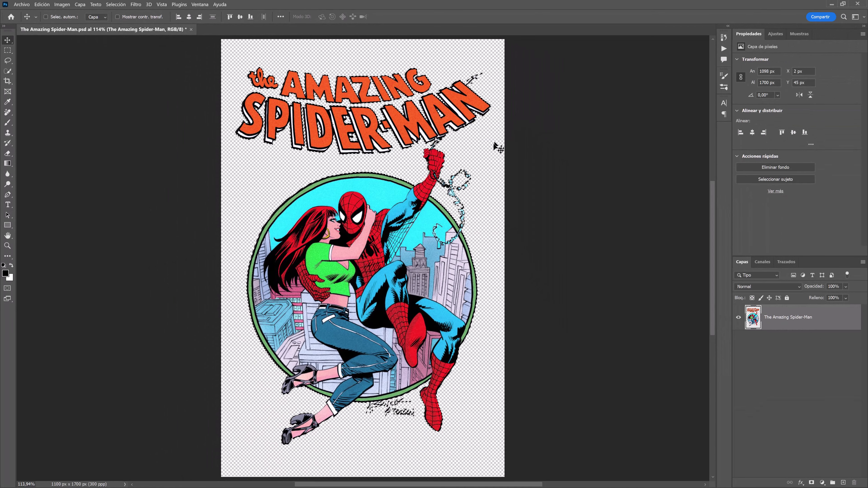
{"action": "key", "text": "ctrl+d"}
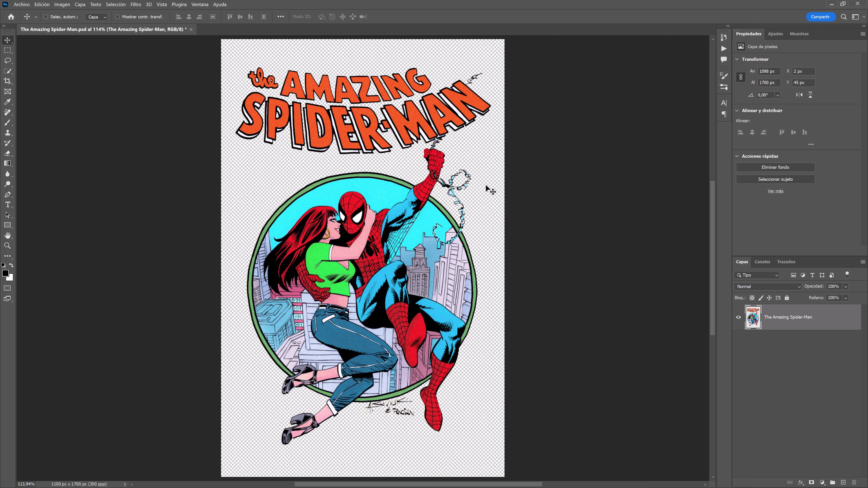
Step: Review the channels in the Cargar selección dialog, then cancel without loading
{"action": "left_click", "coordinate": [114, 5]}
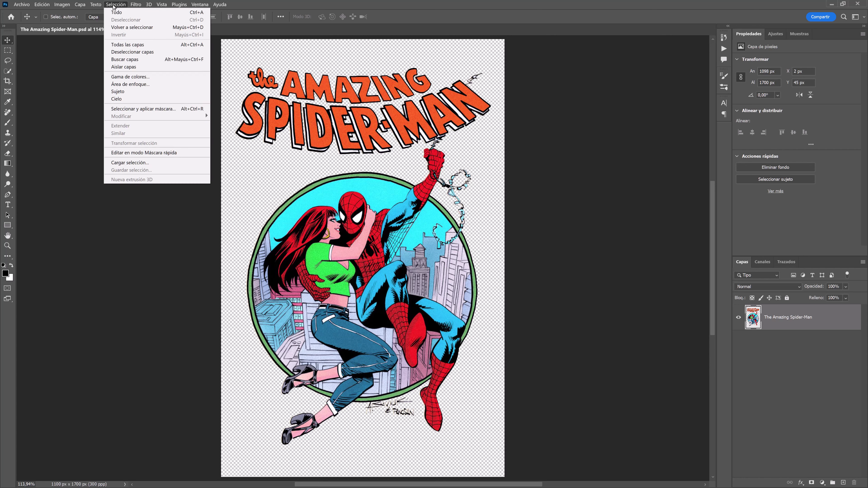
{"action": "left_click", "coordinate": [157, 164]}
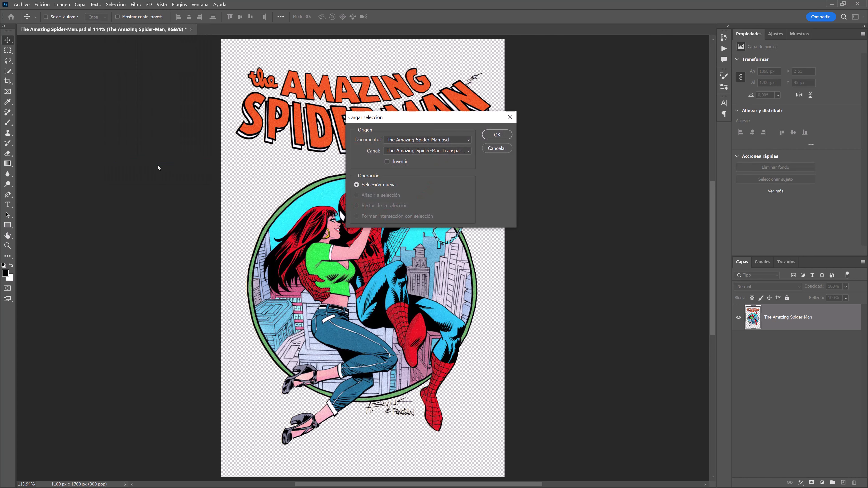
{"action": "left_click", "coordinate": [461, 152]}
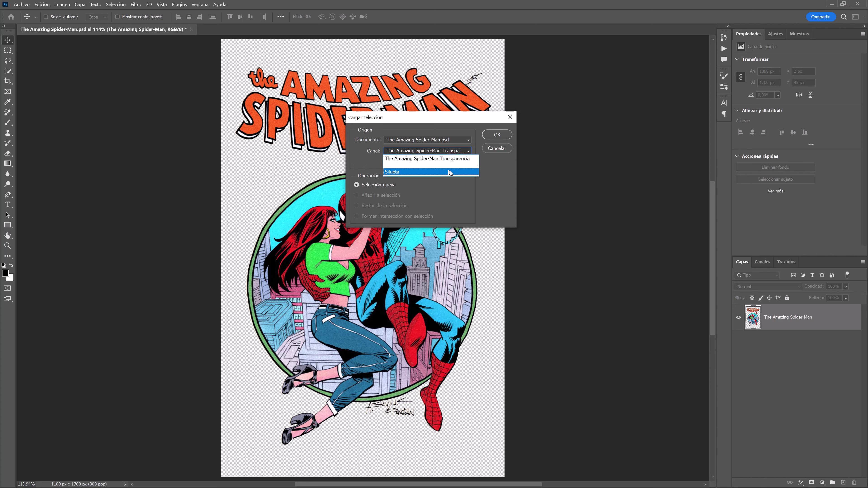
{"action": "left_click", "coordinate": [497, 152]}
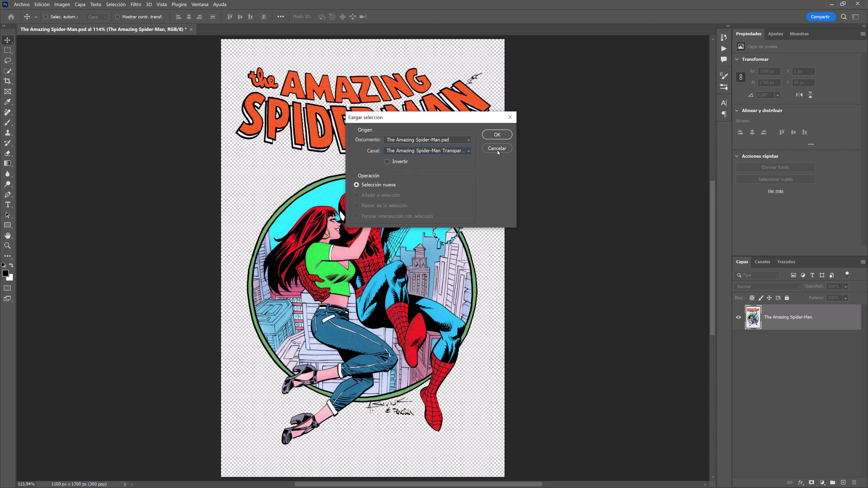
{"action": "left_click", "coordinate": [498, 151]}
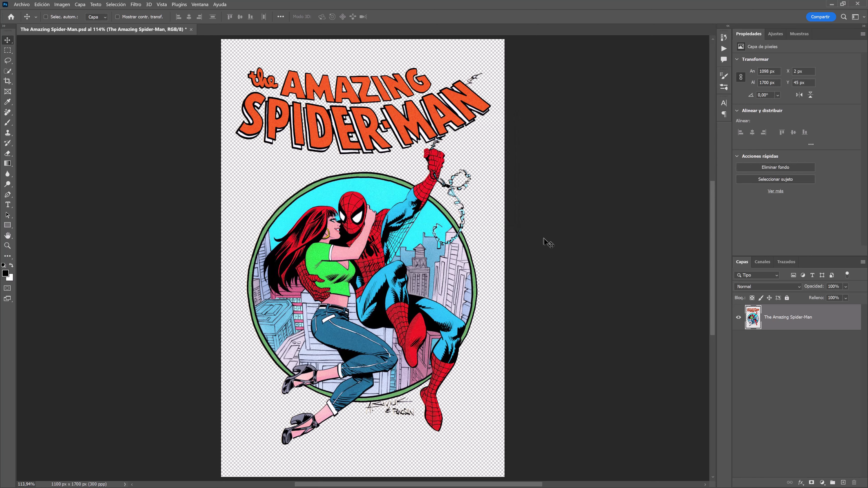
Step: Preview the Silueta channel, delete it, and return to the Capas panel
{"action": "left_click", "coordinate": [765, 265]}
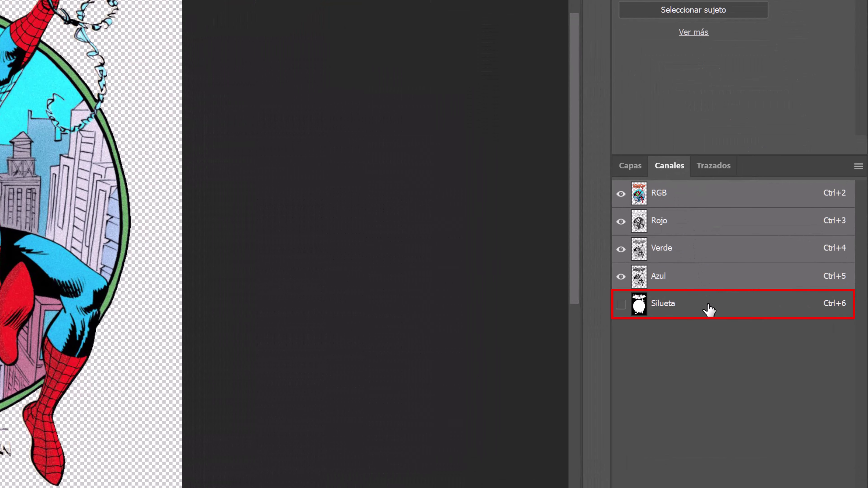
{"action": "left_click", "coordinate": [709, 308]}
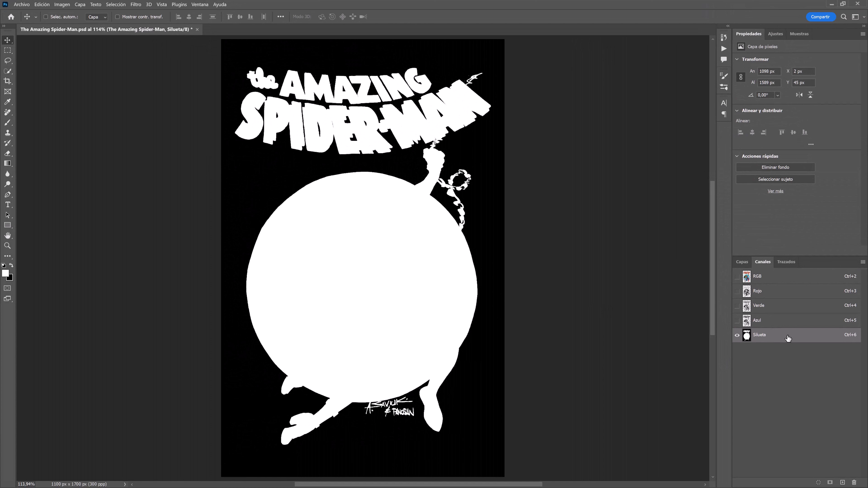
{"action": "left_click_drag", "start_coordinate": [788, 339], "coordinate": [856, 482]}
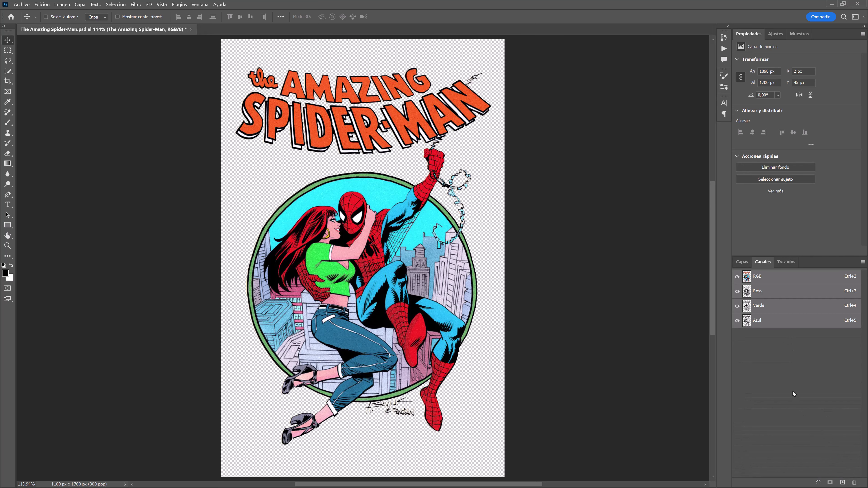
{"action": "left_click", "coordinate": [743, 262]}
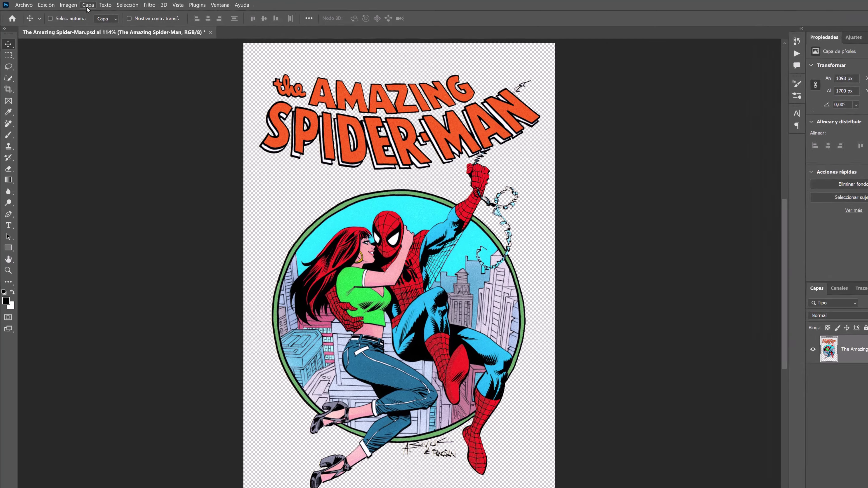
Step: Duplicate the cover layer into a new document named 'Silueta', fit it, and return to the original
{"action": "left_click", "coordinate": [88, 5]}
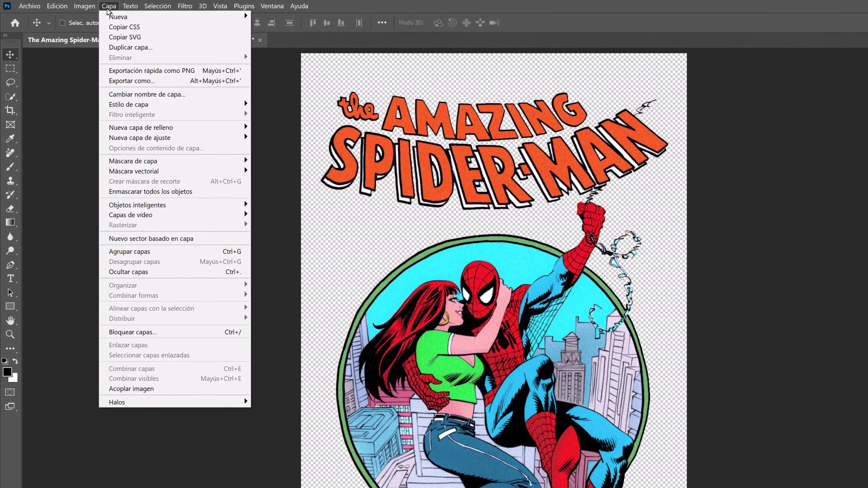
{"action": "left_click", "coordinate": [165, 50]}
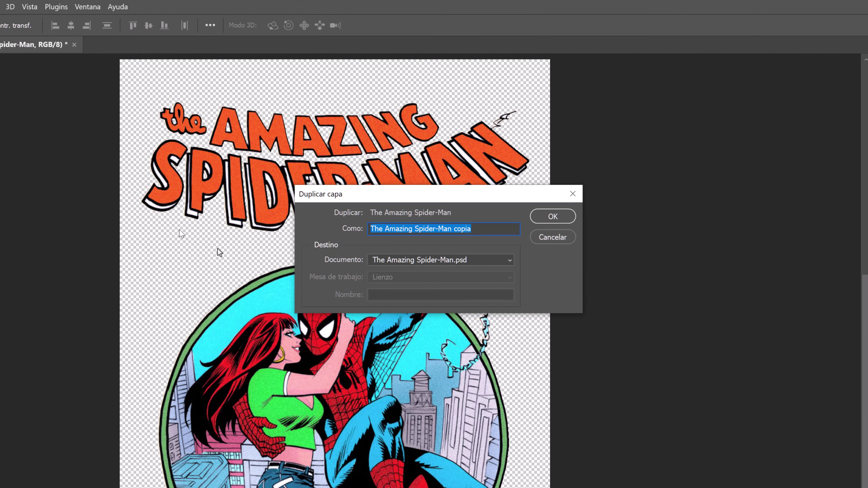
{"action": "left_click", "coordinate": [490, 261]}
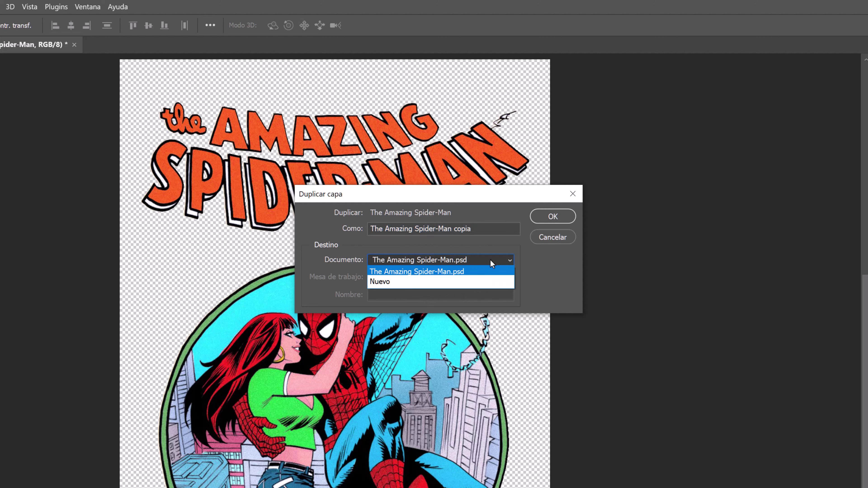
{"action": "left_click", "coordinate": [480, 282]}
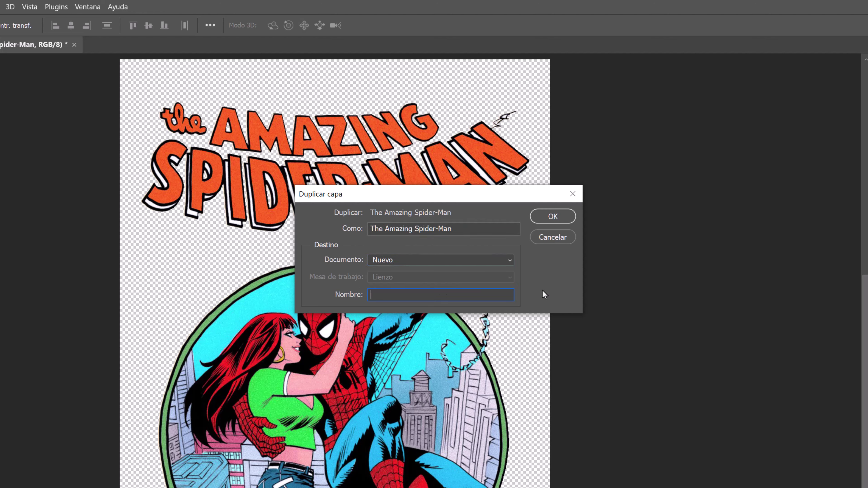
{"action": "type", "text": "Silueta"}
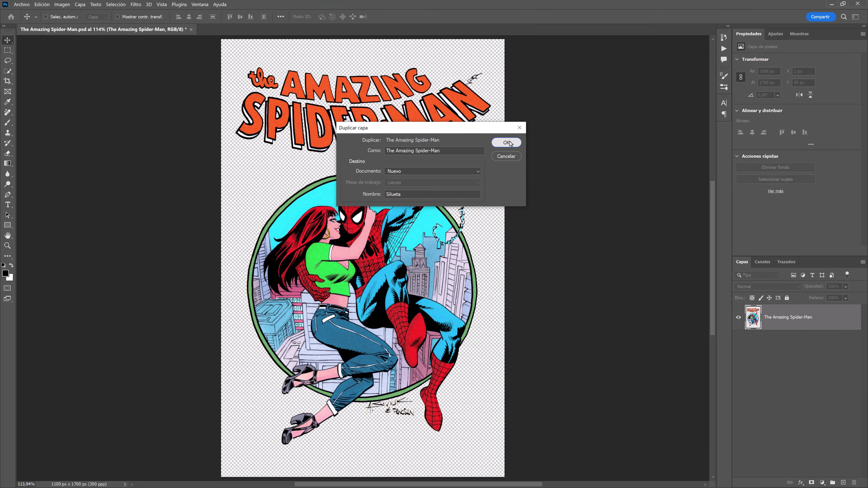
{"action": "left_click", "coordinate": [506, 143]}
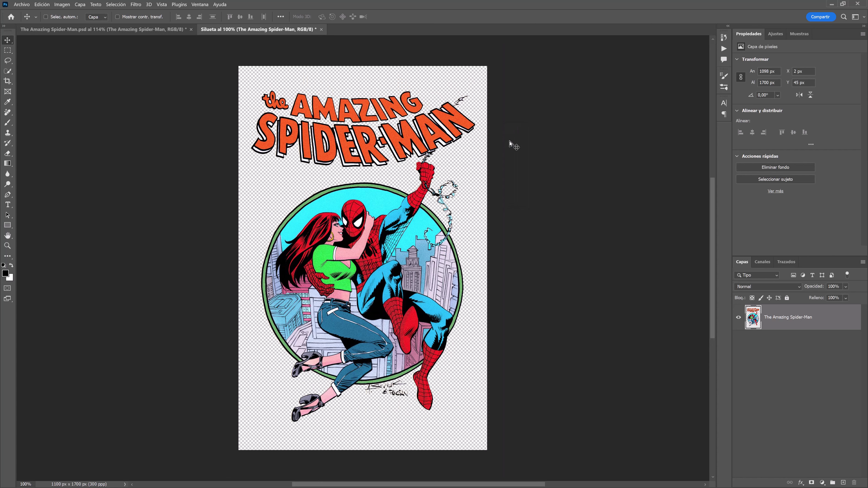
{"action": "key", "text": "ctrl+0"}
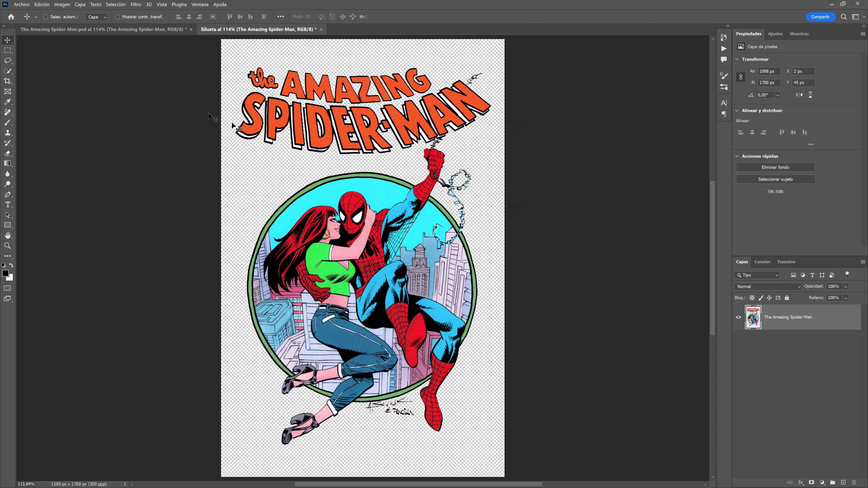
{"action": "left_click", "coordinate": [156, 30]}
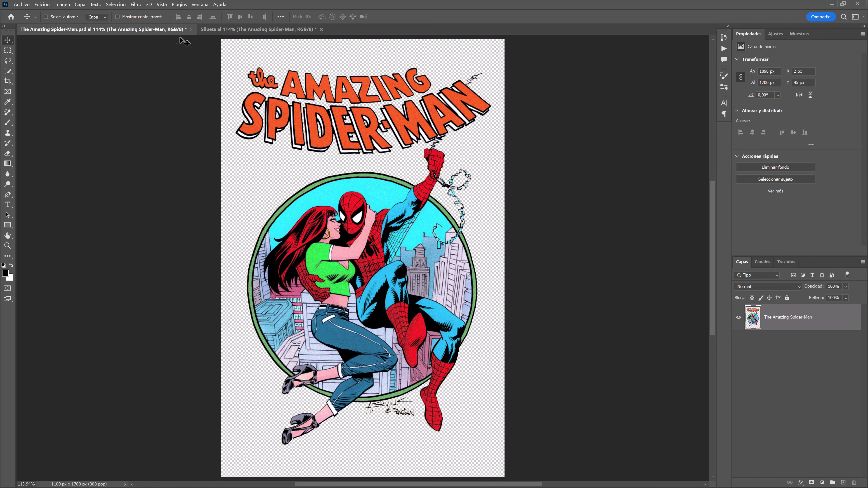
Step: In the Silueta document, add a Superposición de colores overlay in ff0000 red
{"action": "left_click", "coordinate": [226, 30]}
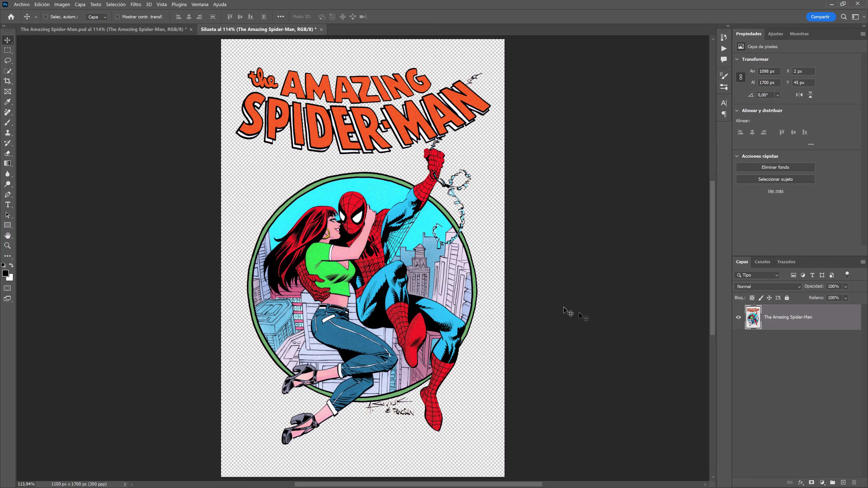
{"action": "right_click", "coordinate": [829, 322]}
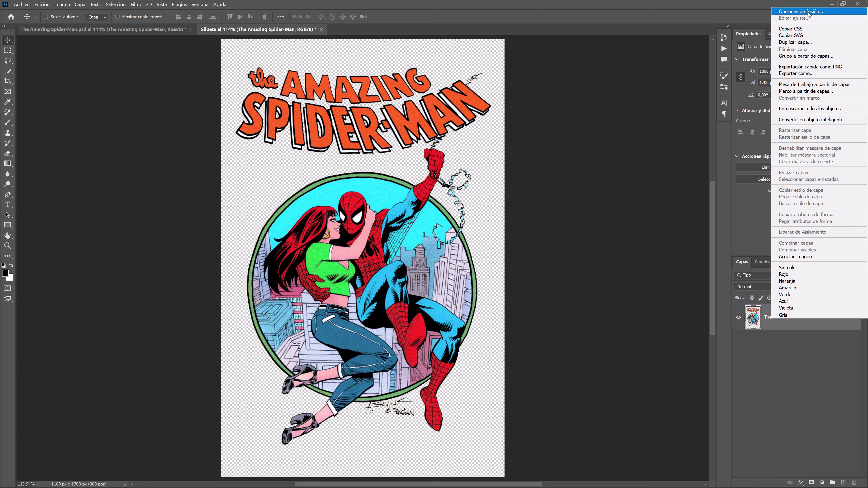
{"action": "left_click", "coordinate": [801, 11]}
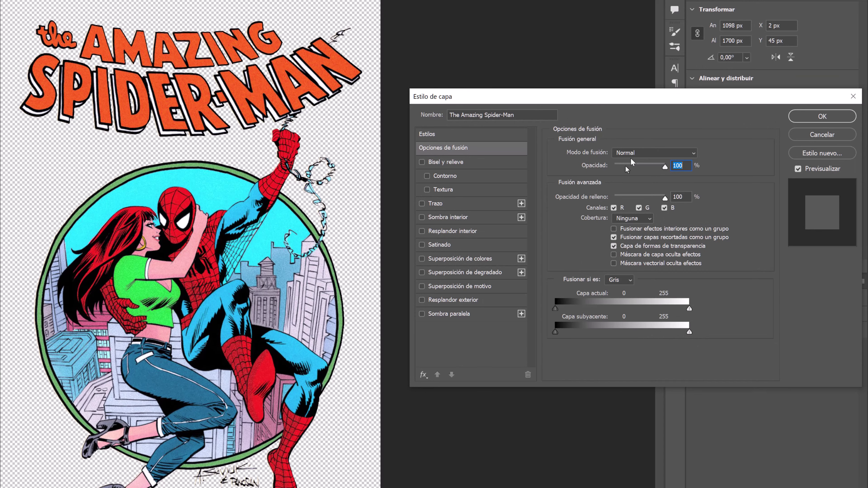
{"action": "left_click", "coordinate": [498, 262]}
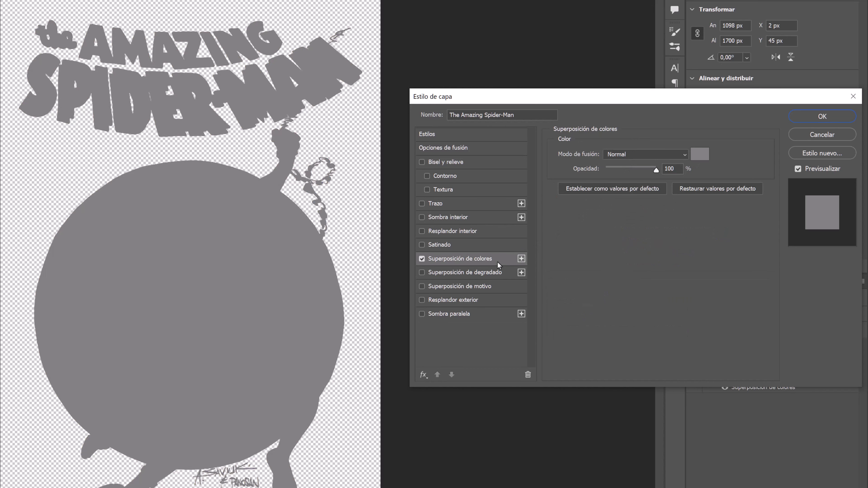
{"action": "left_click", "coordinate": [679, 156]}
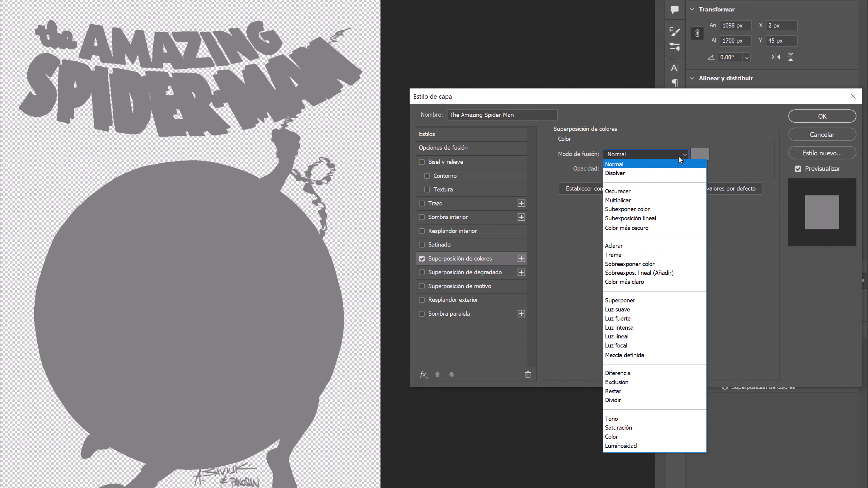
{"action": "left_click", "coordinate": [700, 154]}
{"action": "type", "text": "d41e1eff0000"}
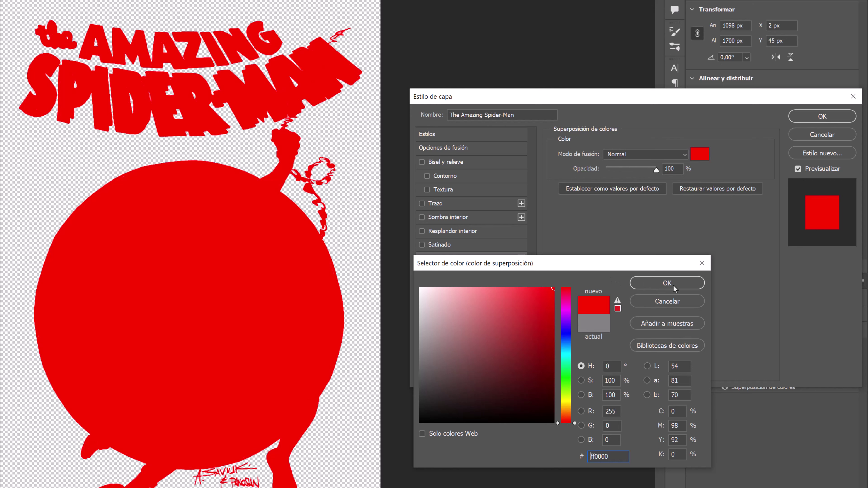
{"action": "left_click", "coordinate": [667, 283]}
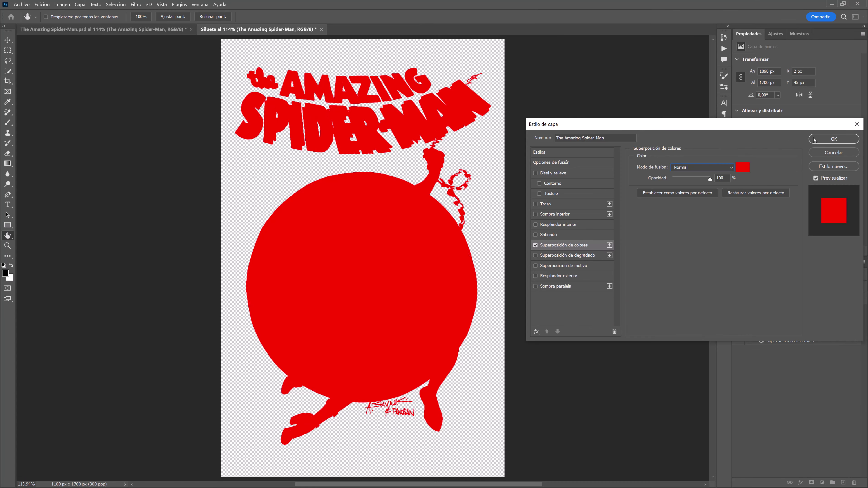
{"action": "left_click", "coordinate": [815, 140]}
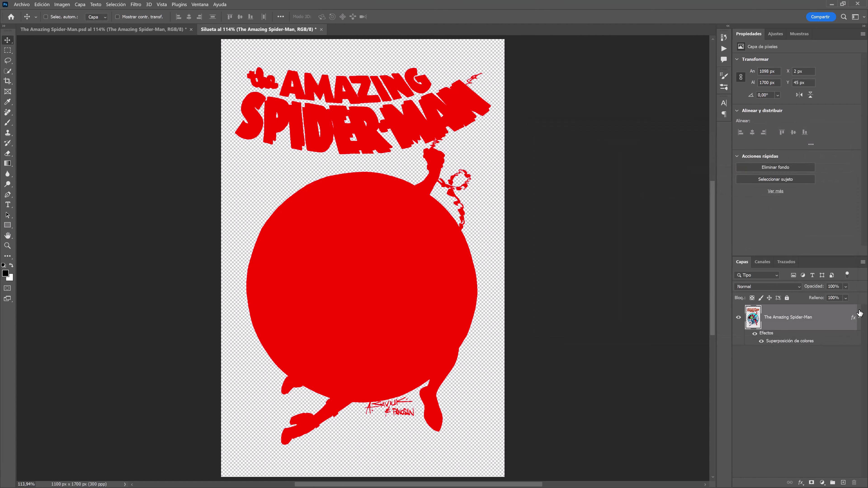
Step: Rasterize the layer style so the red overlay is baked into the pixels
{"action": "left_click", "coordinate": [859, 319]}
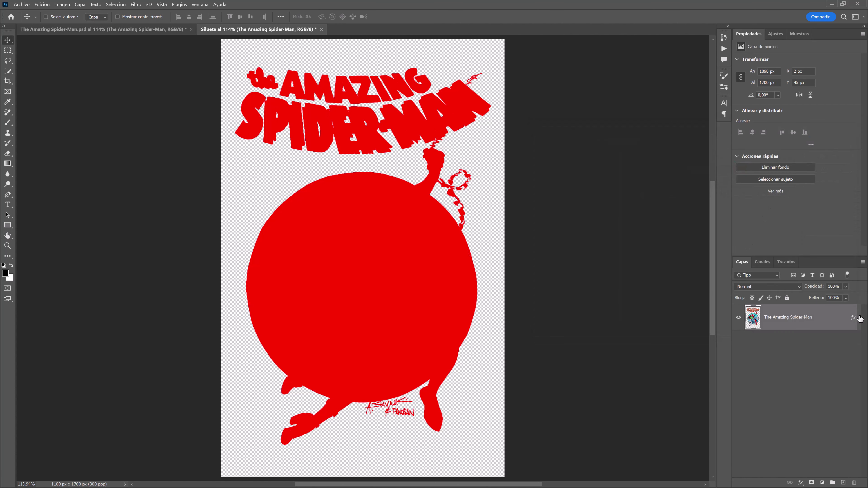
{"action": "right_click", "coordinate": [830, 320]}
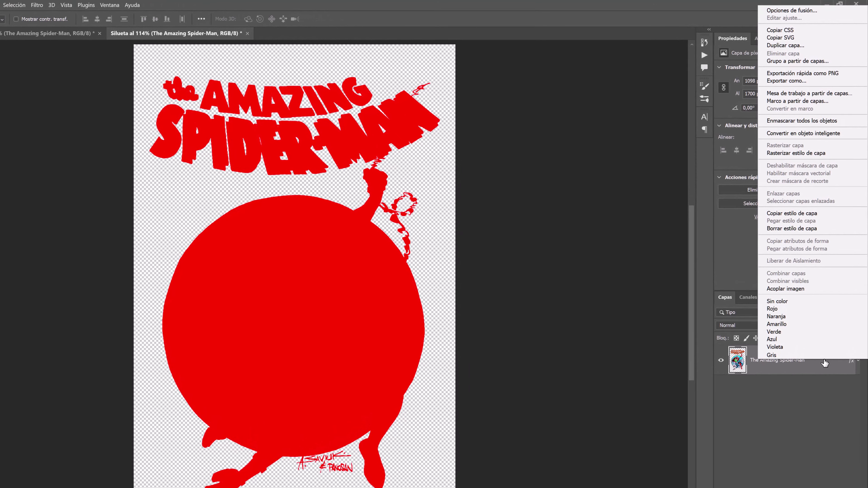
{"action": "left_click", "coordinate": [800, 155]}
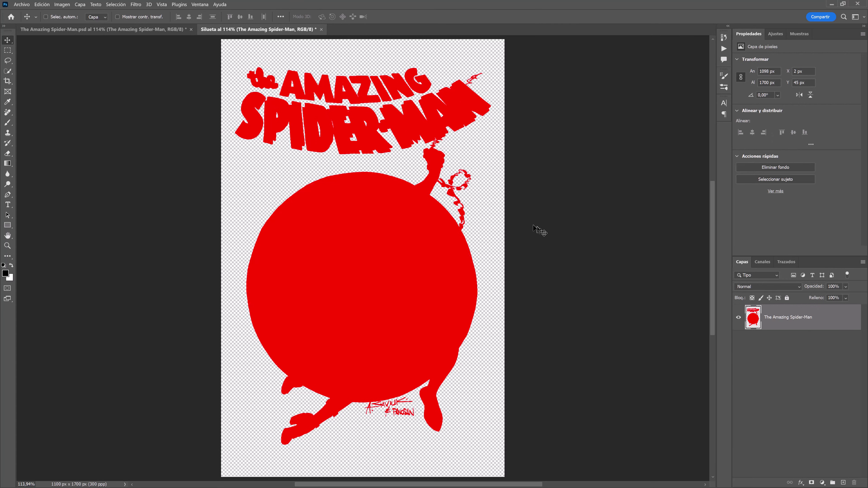
Step: Save the red silhouette as Silueta.psd with maximized compatibility and close that document
{"action": "left_click", "coordinate": [22, 5]}
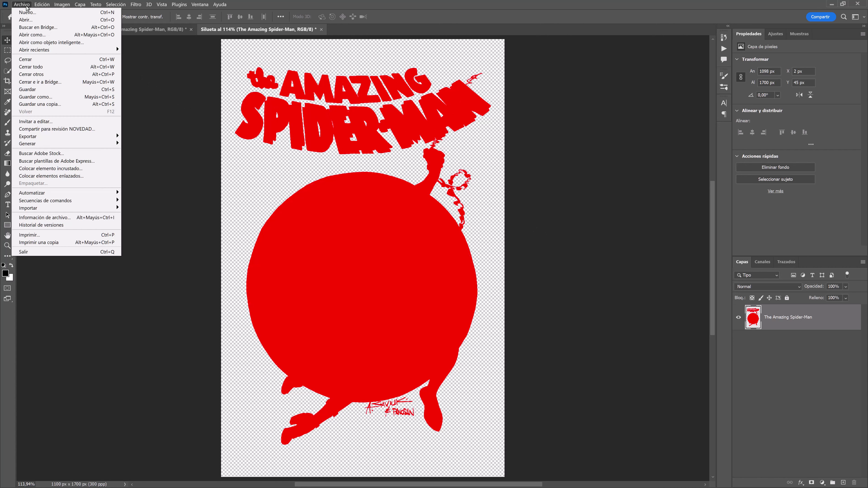
{"action": "left_click", "coordinate": [70, 97]}
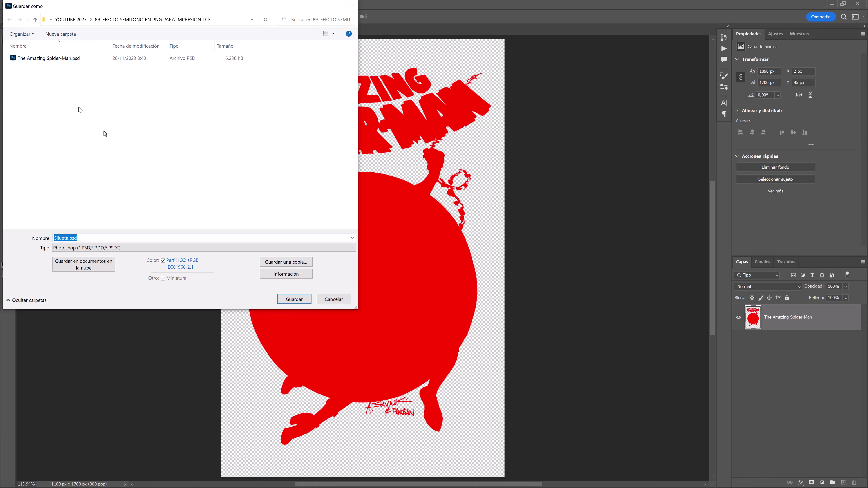
{"action": "left_click", "coordinate": [296, 301]}
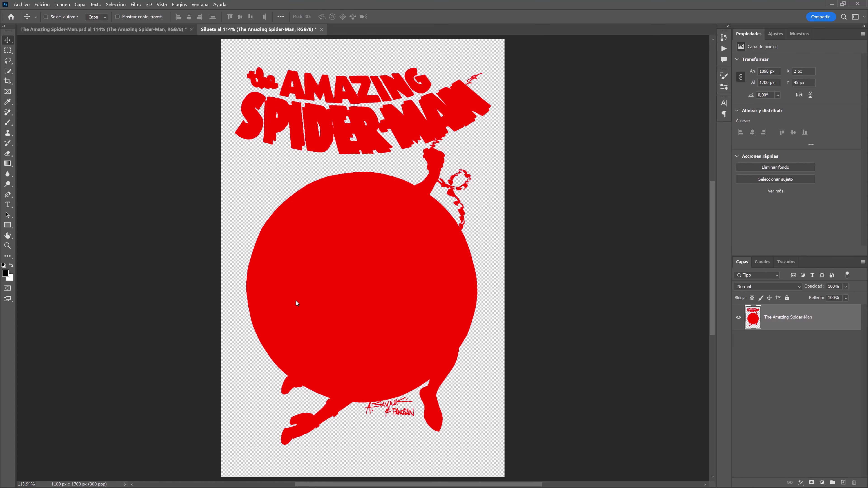
{"action": "key", "text": "Return"}
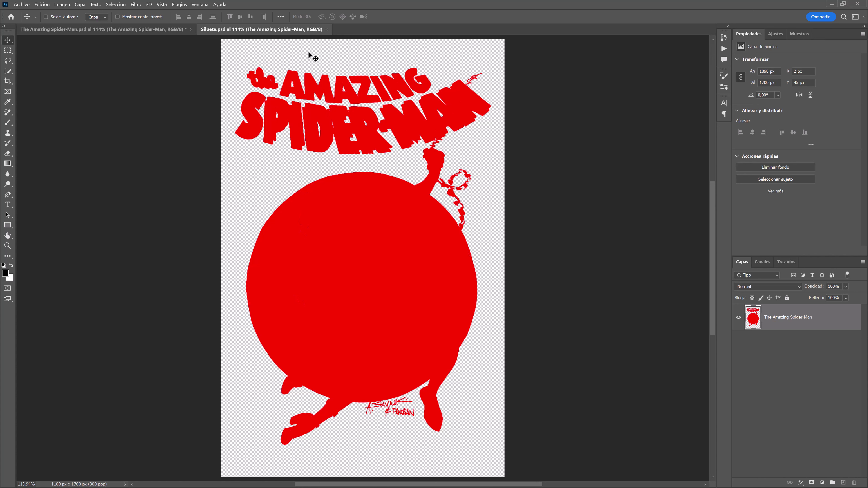
{"action": "left_click", "coordinate": [327, 30]}
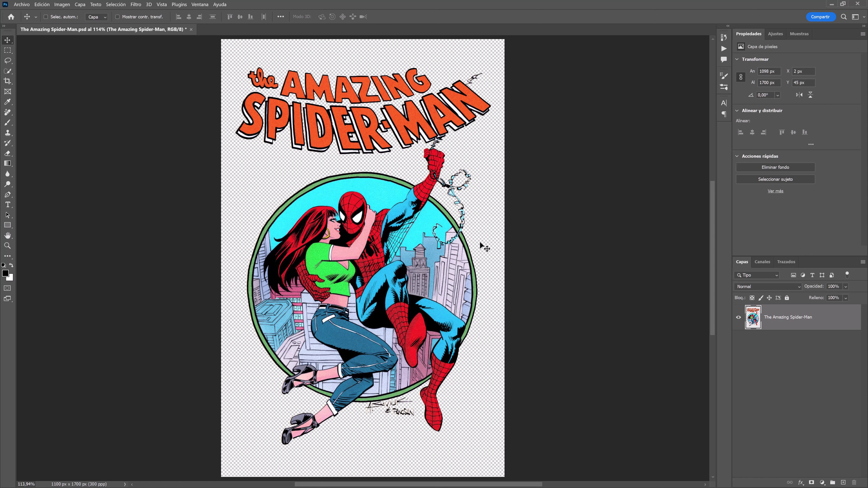
Step: Apply a Levels adjustment darkening the midtones to 0,96
{"action": "left_click", "coordinate": [775, 33]}
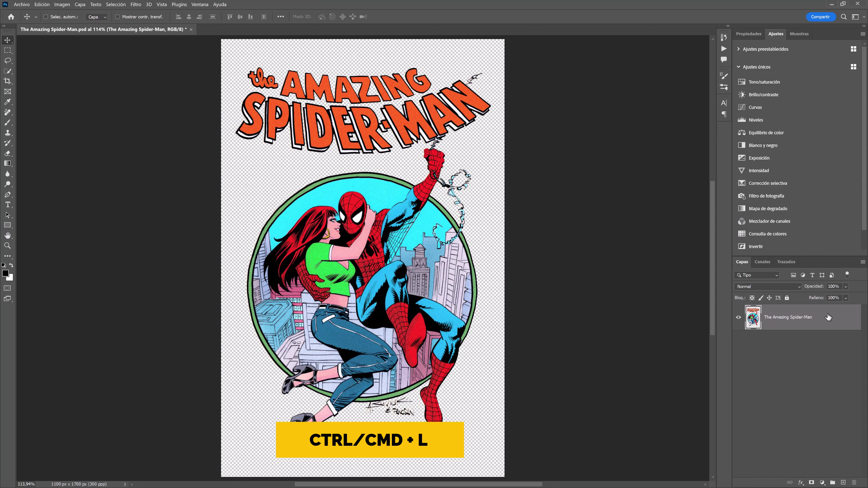
{"action": "key", "text": "ctrl+l"}
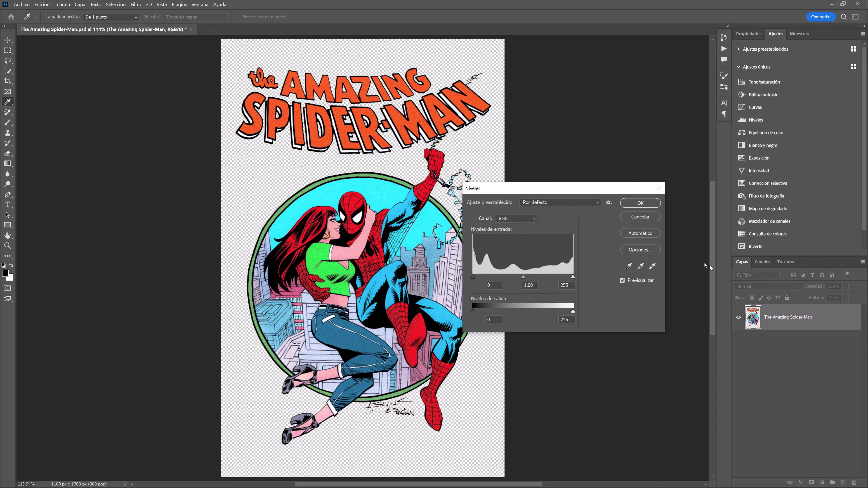
{"action": "left_click", "coordinate": [640, 234]}
{"action": "left_click", "coordinate": [642, 207]}
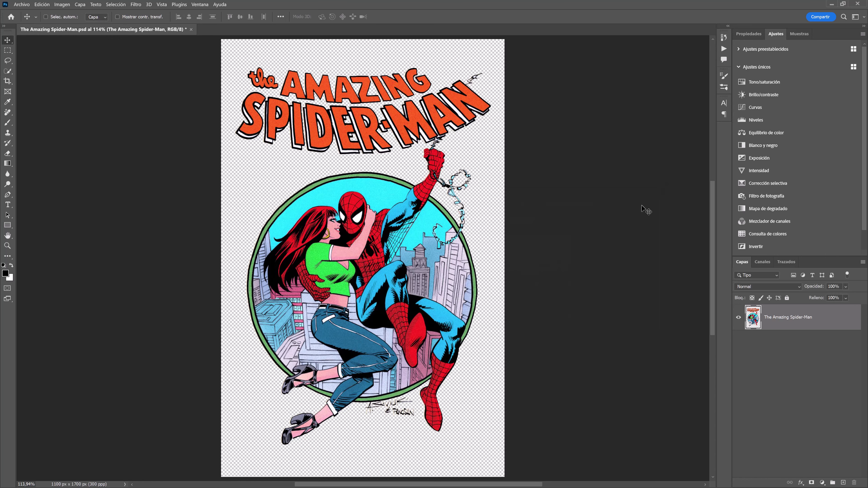
Step: Apply a Hue/Saturation adjustment raising Saturación to about +50
{"action": "key", "text": "ctrl+u"}
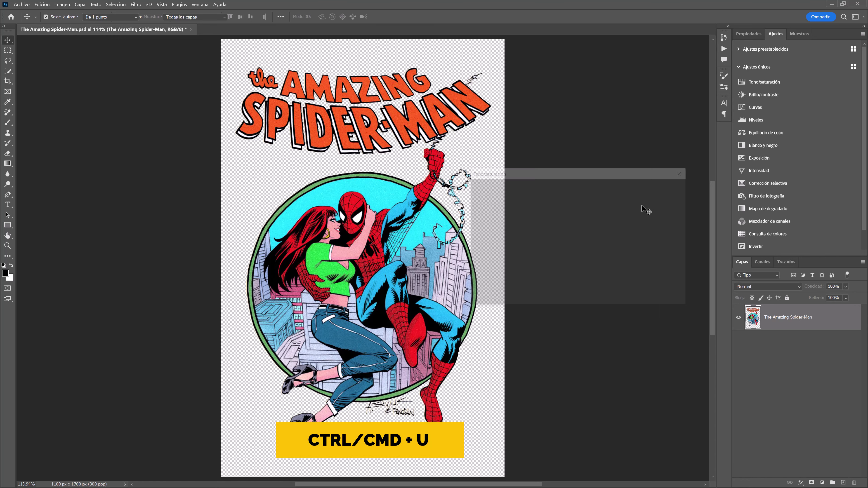
{"action": "left_click_drag", "start_coordinate": [555, 247], "coordinate": [575, 251]}
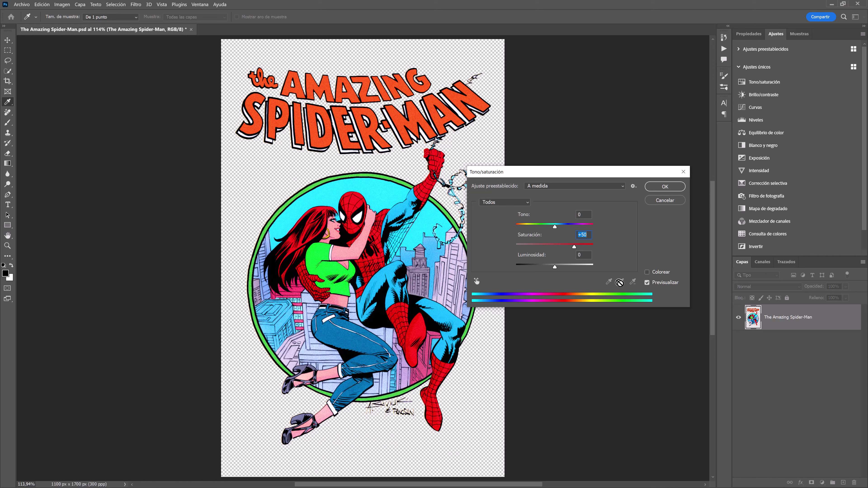
{"action": "left_click", "coordinate": [647, 283]}
{"action": "left_click", "coordinate": [657, 188]}
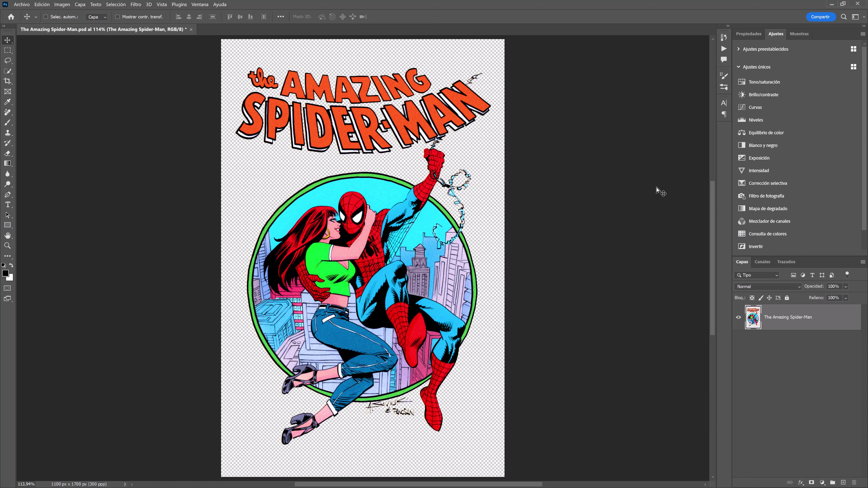
Step: Convert the image to Multicanal mode, agreeing to flatten the layers
{"action": "left_click", "coordinate": [68, 7]}
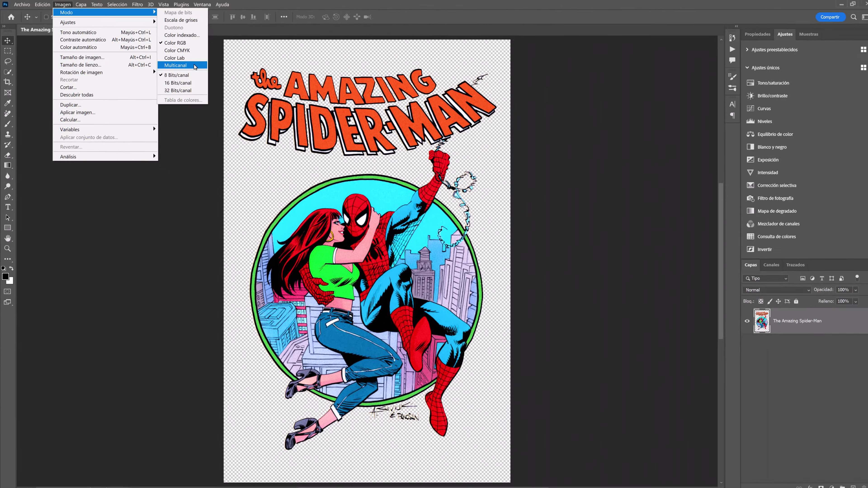
{"action": "left_click", "coordinate": [305, 103]}
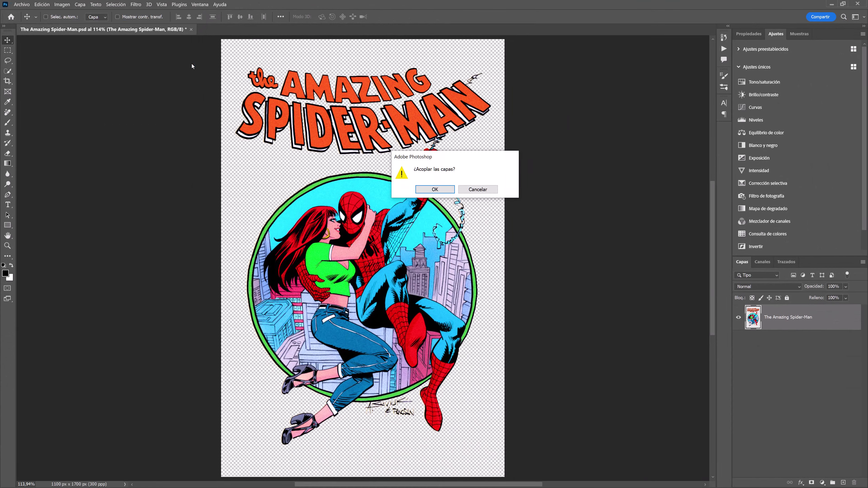
{"action": "left_click", "coordinate": [435, 190]}
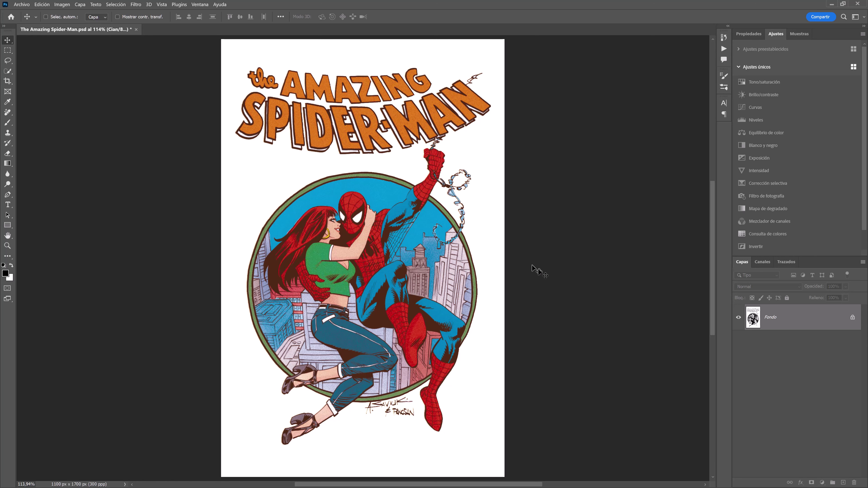
Step: Use Dividir canales from the Canales panel menu to create Cian, Magenta and Amarillo documents
{"action": "left_click", "coordinate": [764, 263]}
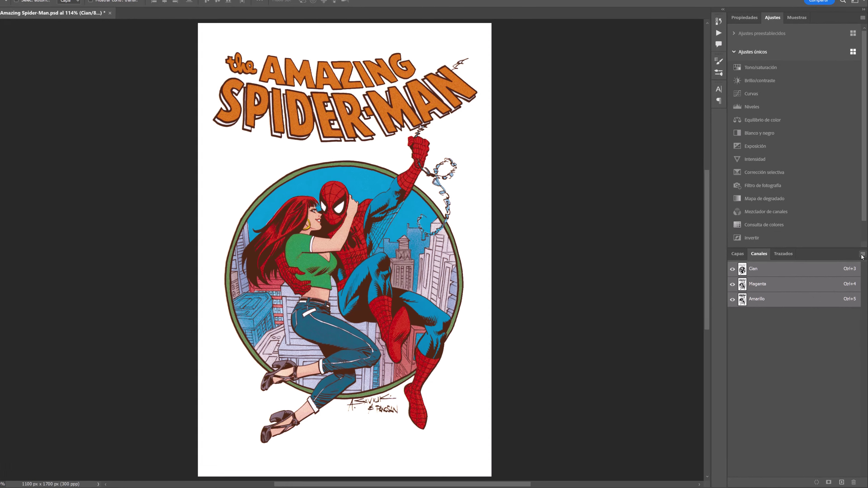
{"action": "left_click", "coordinate": [863, 262]}
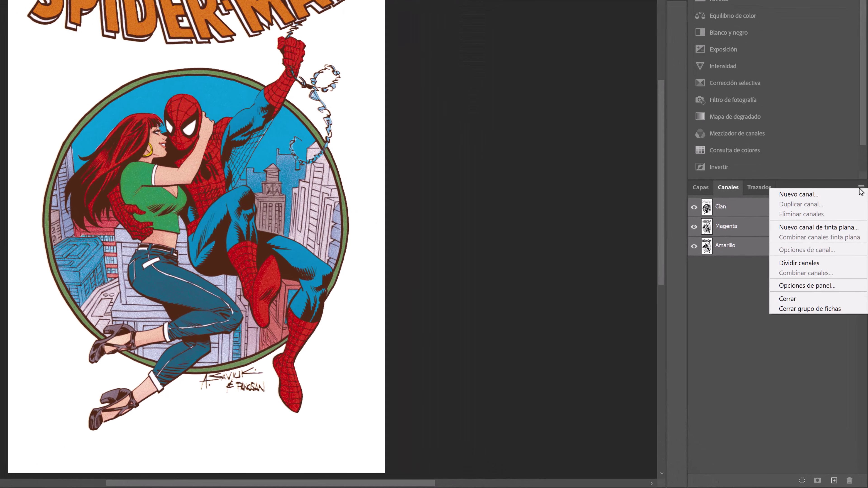
{"action": "left_click", "coordinate": [835, 262]}
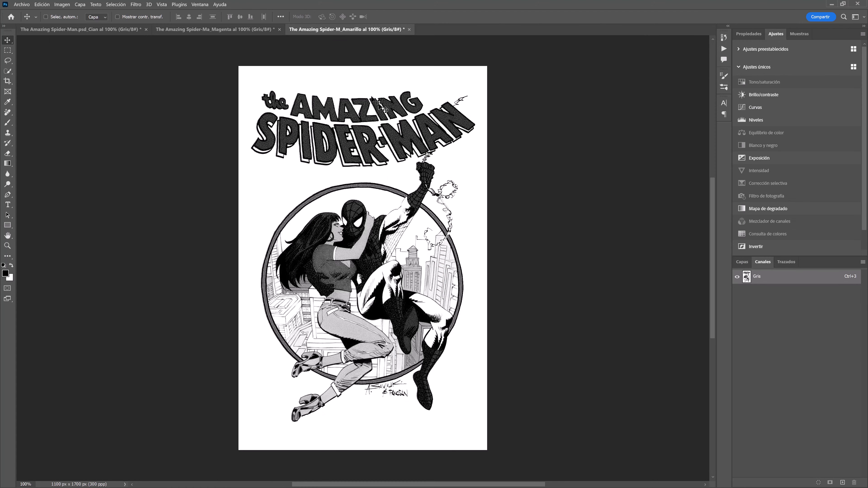
Step: Switch to the Cian document and fit the whole page in the window
{"action": "left_click", "coordinate": [217, 30]}
{"action": "left_click", "coordinate": [103, 30]}
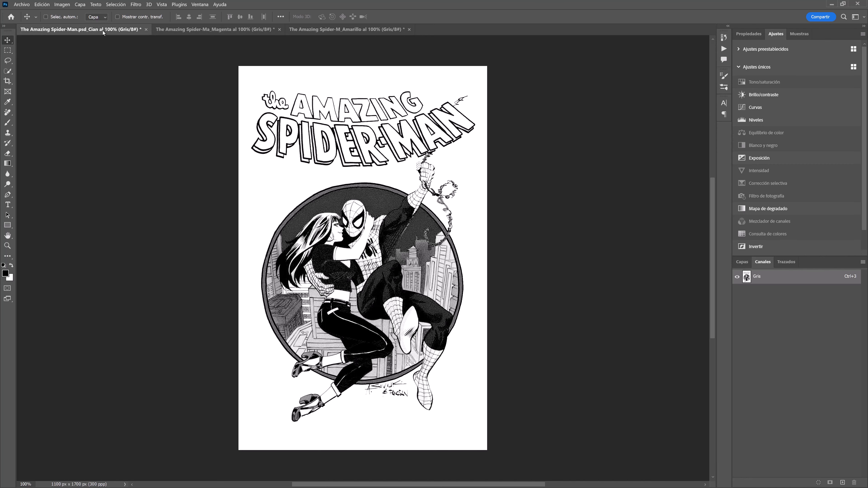
{"action": "key", "text": "ctrl+0"}
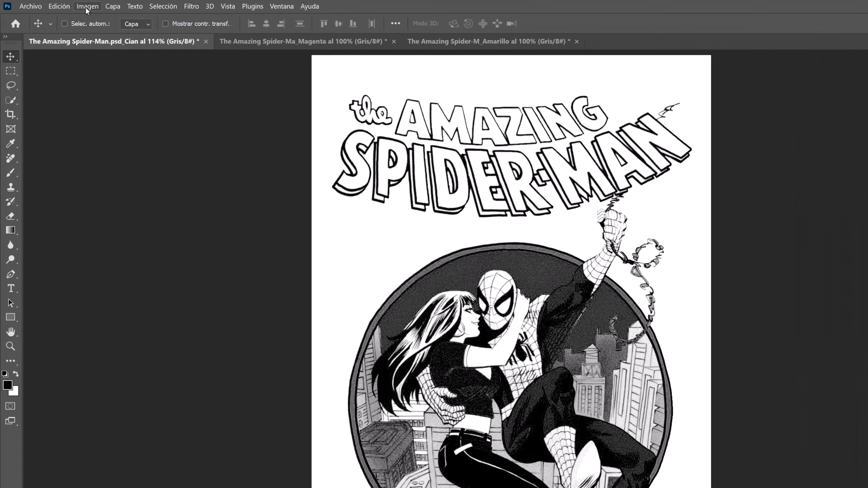
Step: Trial a 70 lines-per-inch round-dot halftone bitmap conversion, then undo it
{"action": "left_click", "coordinate": [85, 7]}
{"action": "mouse_move", "coordinate": [68, 19]}
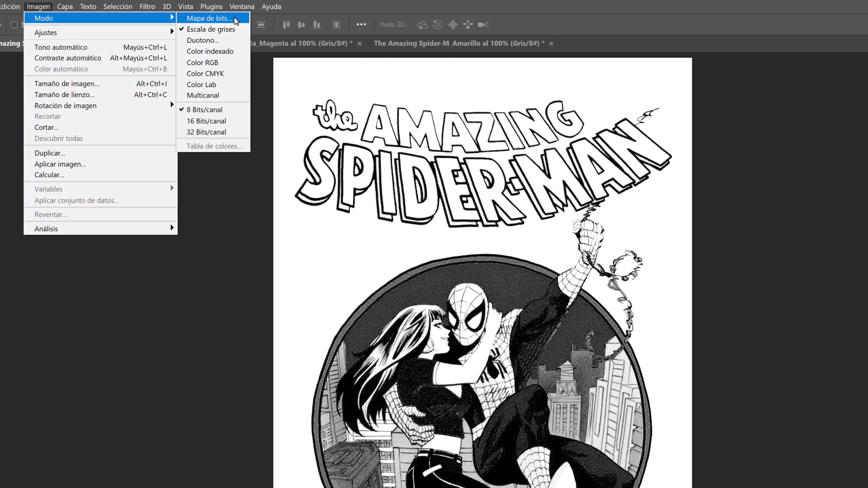
{"action": "left_click", "coordinate": [290, 18]}
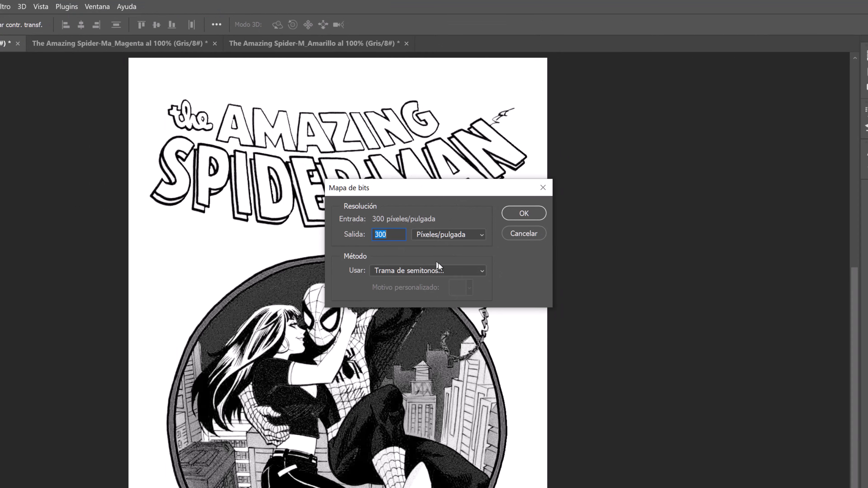
{"action": "left_click", "coordinate": [466, 273]}
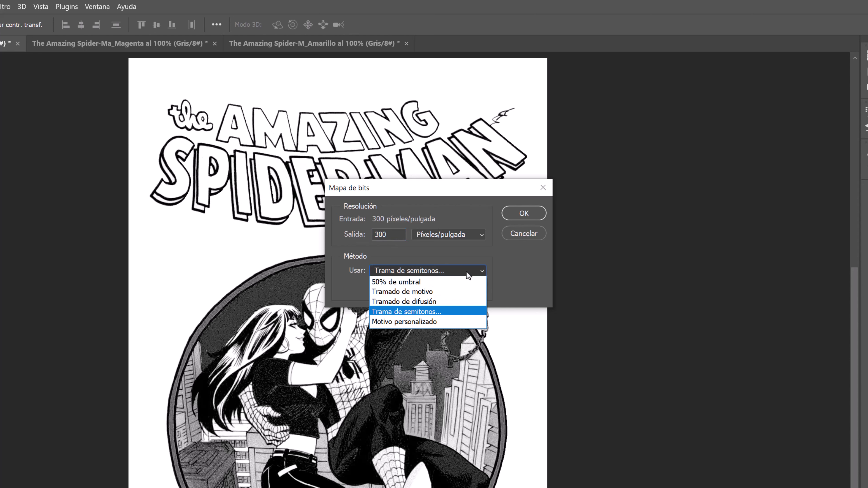
{"action": "left_click", "coordinate": [465, 311]}
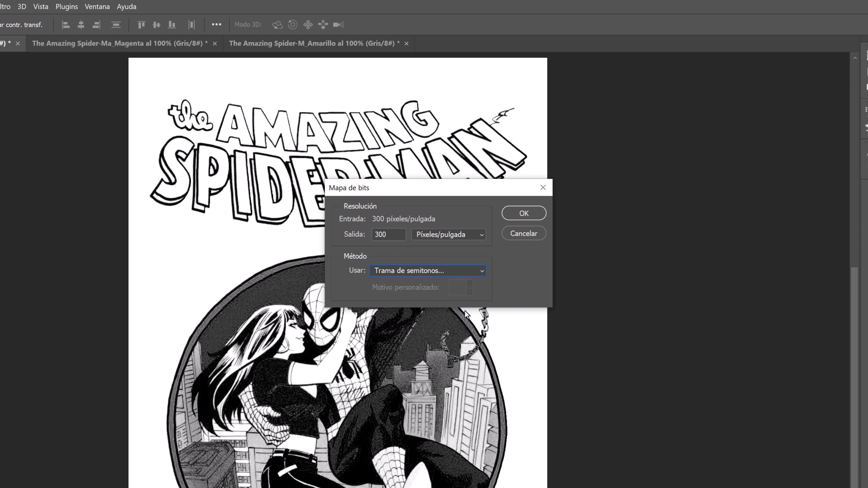
{"action": "left_click", "coordinate": [523, 215]}
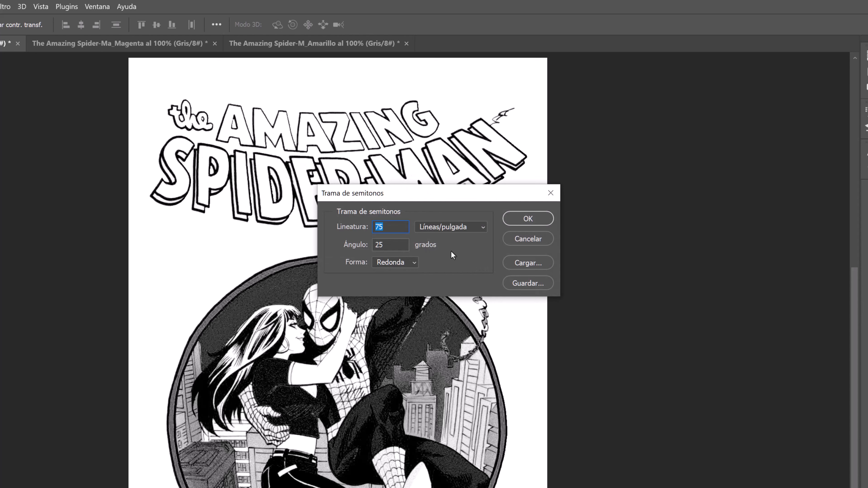
{"action": "type", "text": "70"}
{"action": "left_click", "coordinate": [413, 265]}
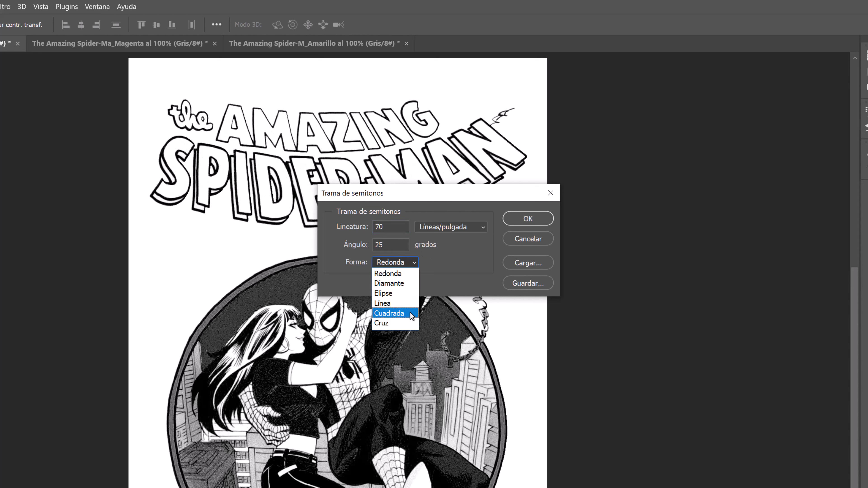
{"action": "left_click", "coordinate": [408, 276]}
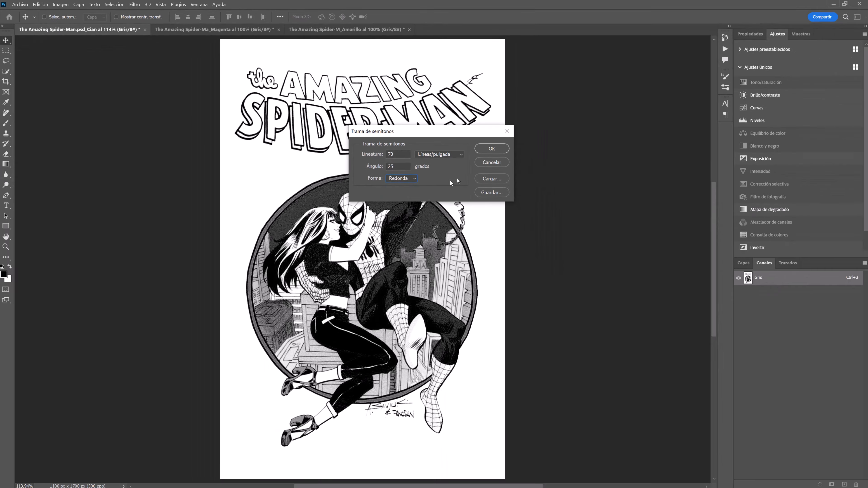
{"action": "left_click", "coordinate": [488, 150]}
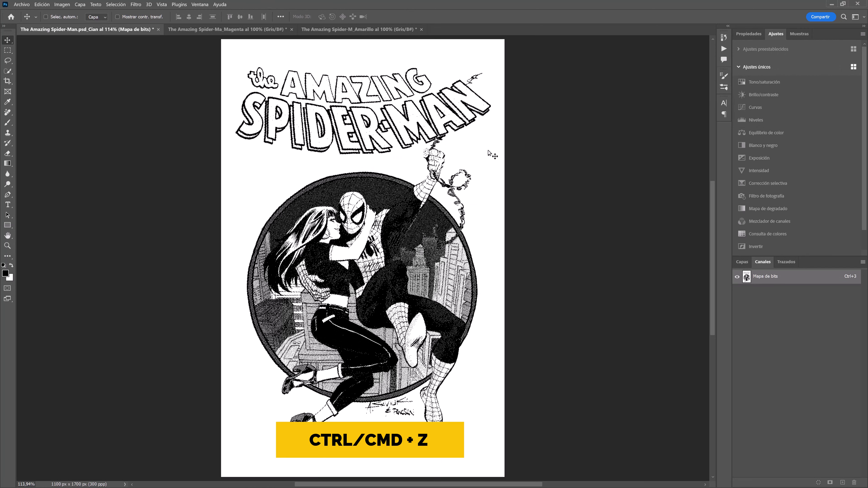
{"action": "key", "text": "ctrl+z"}
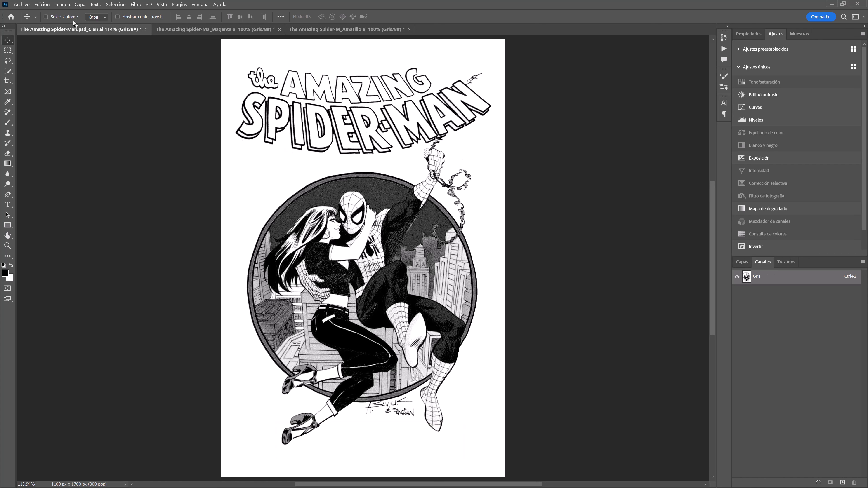
Step: Convert Cian to a bitmap halftone at 80 lines per inch, 25°, round dots
{"action": "left_click", "coordinate": [67, 5]}
{"action": "mouse_move", "coordinate": [101, 12]}
{"action": "left_click", "coordinate": [191, 14]}
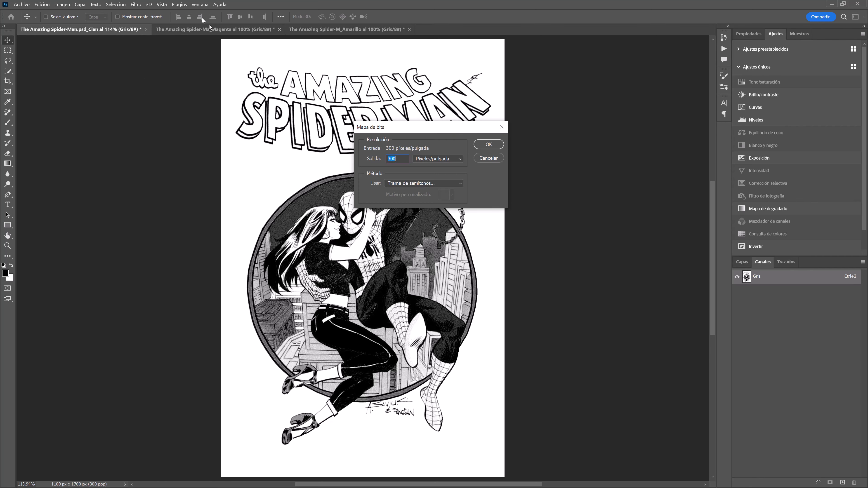
{"action": "left_click", "coordinate": [484, 145]}
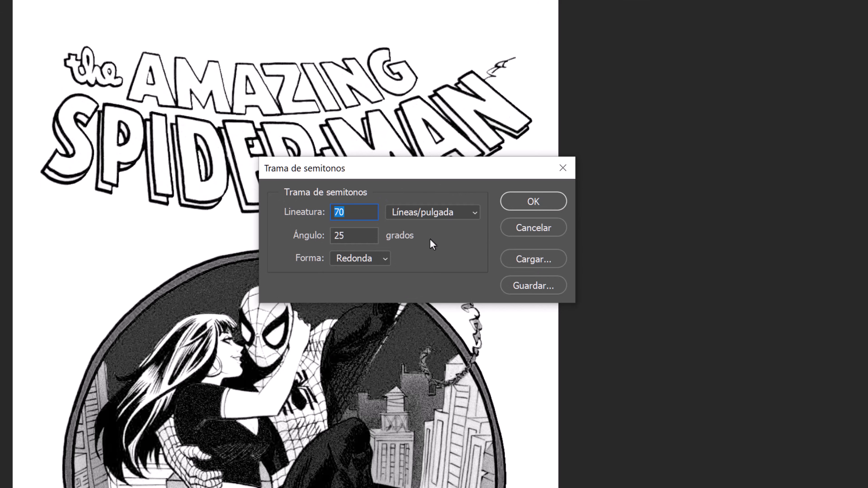
{"action": "type", "text": "80"}
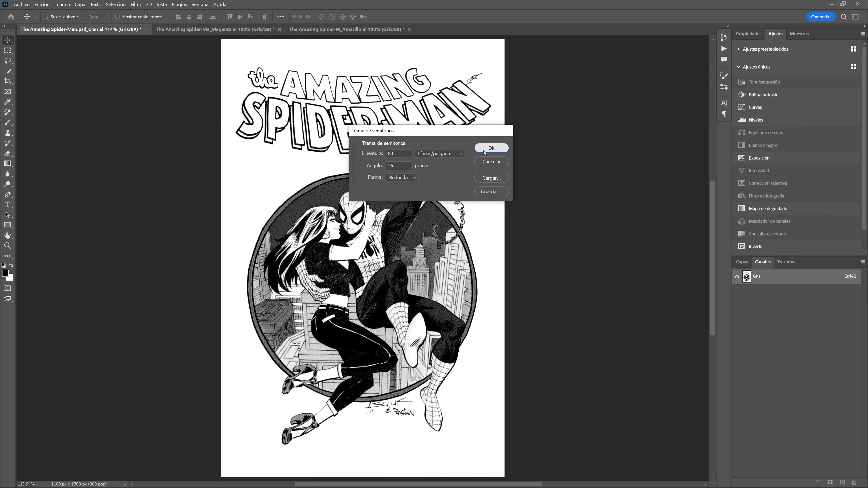
{"action": "left_click", "coordinate": [483, 150]}
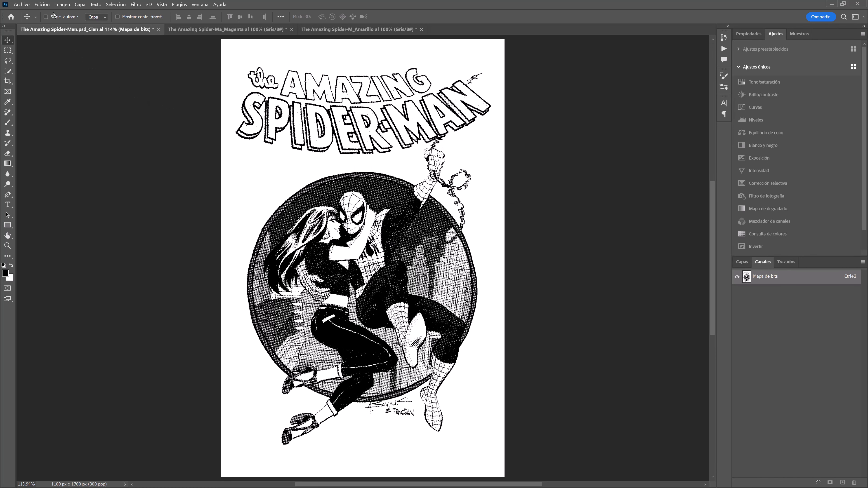
Step: Convert the Cian bitmap back to grayscale at size ratio 1
{"action": "left_click", "coordinate": [62, 5]}
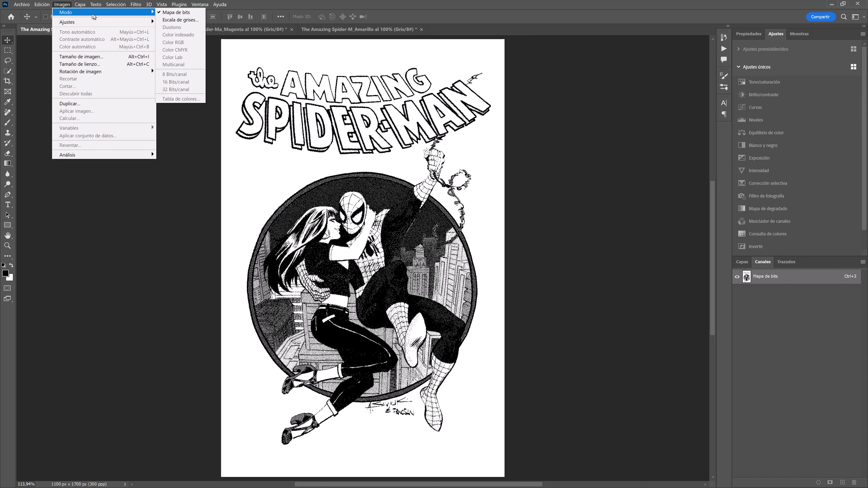
{"action": "mouse_move", "coordinate": [101, 12]}
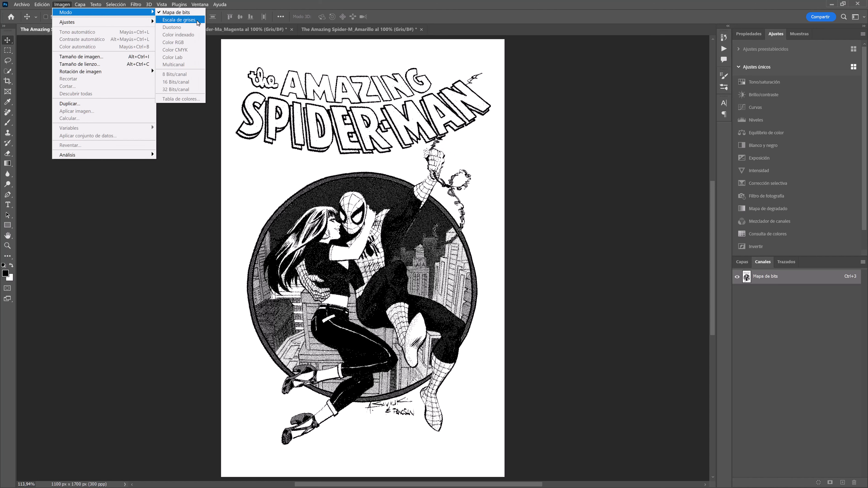
{"action": "left_click", "coordinate": [180, 20]}
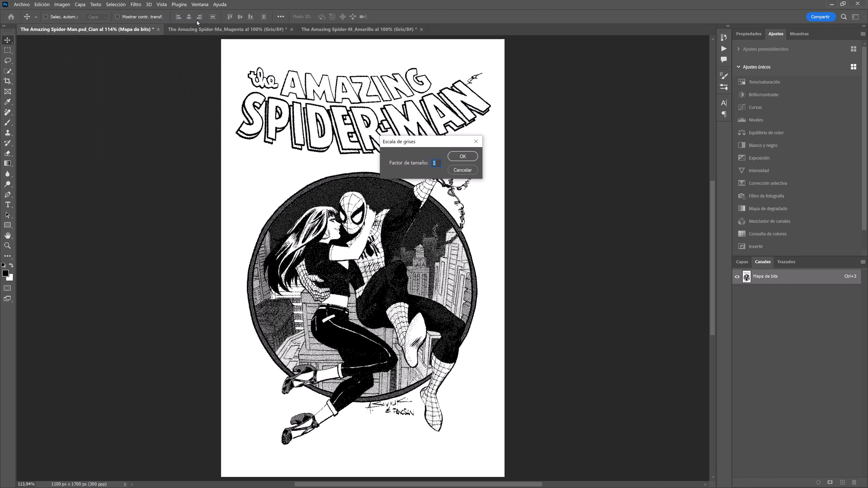
{"action": "left_click", "coordinate": [461, 159]}
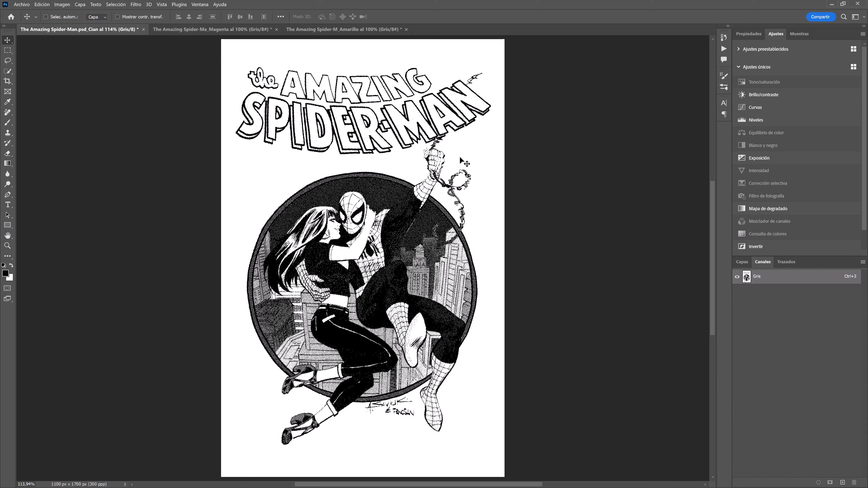
Step: Give Magenta the 80-line round halftone and convert it back to grayscale
{"action": "left_click", "coordinate": [202, 30]}
{"action": "left_click", "coordinate": [62, 4]}
{"action": "mouse_move", "coordinate": [68, 12]}
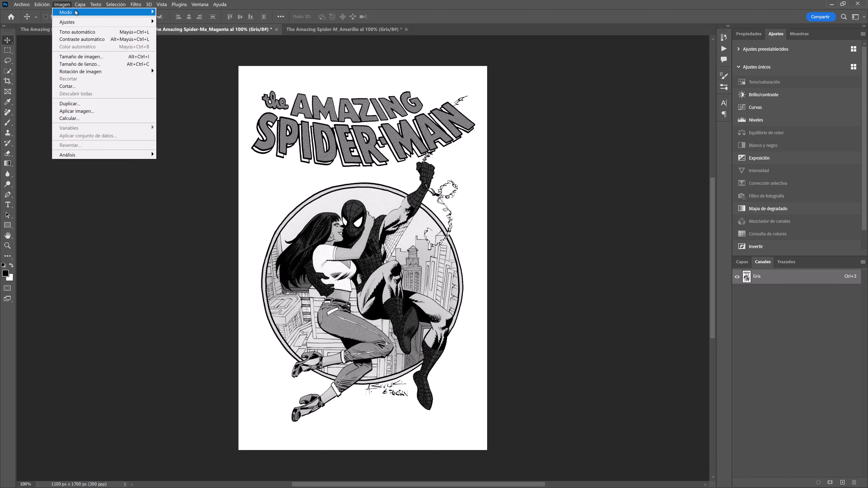
{"action": "left_click", "coordinate": [183, 13]}
{"action": "left_click", "coordinate": [489, 136]}
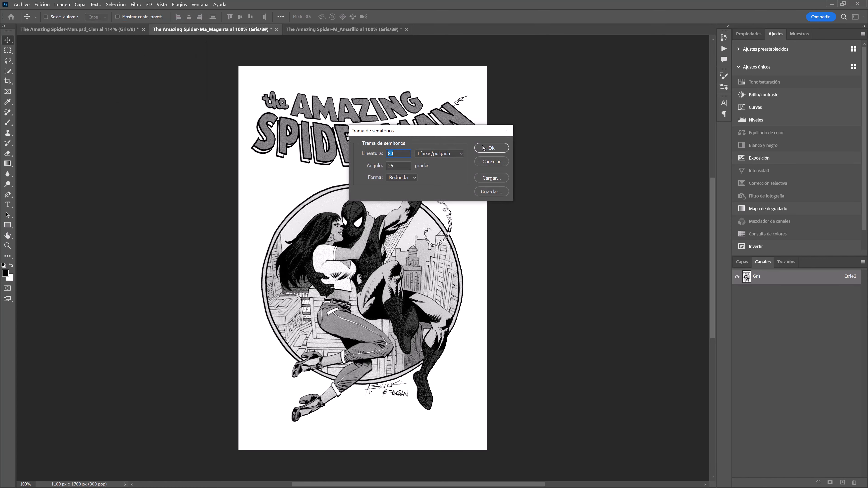
{"action": "left_click", "coordinate": [62, 4]}
{"action": "mouse_move", "coordinate": [66, 12]}
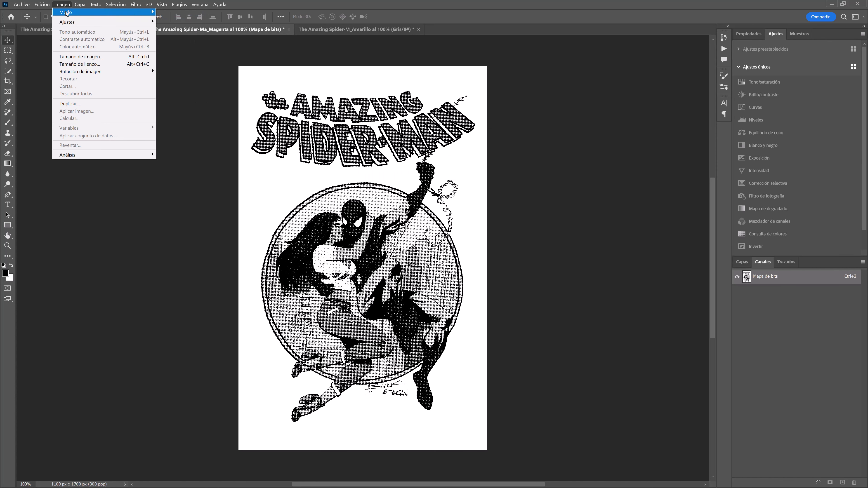
{"action": "left_click", "coordinate": [181, 20]}
{"action": "left_click", "coordinate": [464, 156]}
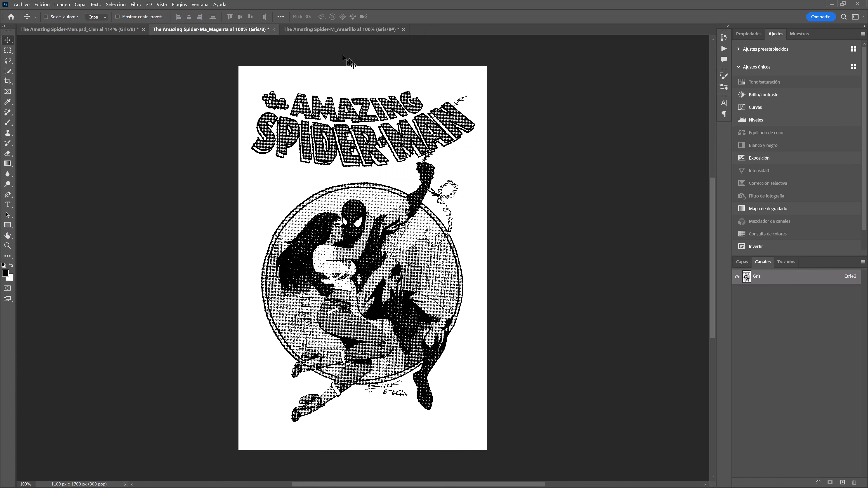
Step: Apply the same 80-line halftone to Amarillo, return it to grayscale, then go back to Cian
{"action": "left_click", "coordinate": [320, 31]}
{"action": "left_click", "coordinate": [62, 4]}
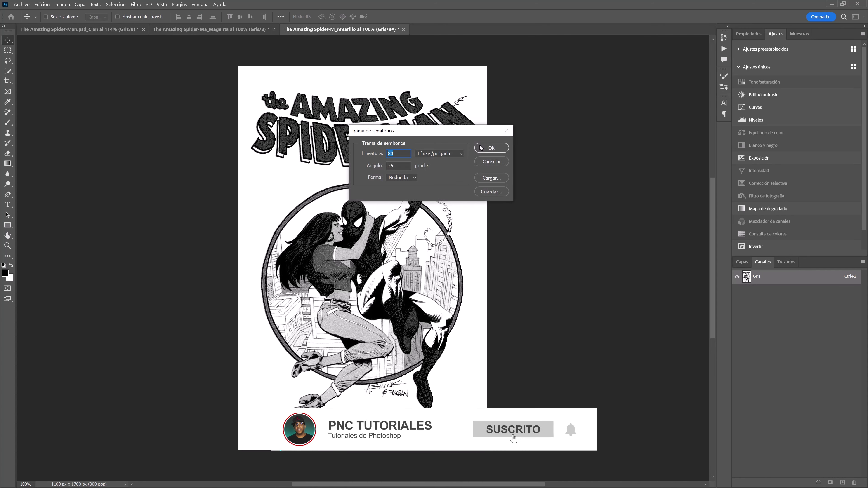
{"action": "left_click", "coordinate": [481, 148]}
{"action": "left_click", "coordinate": [62, 4]}
{"action": "mouse_move", "coordinate": [102, 12]}
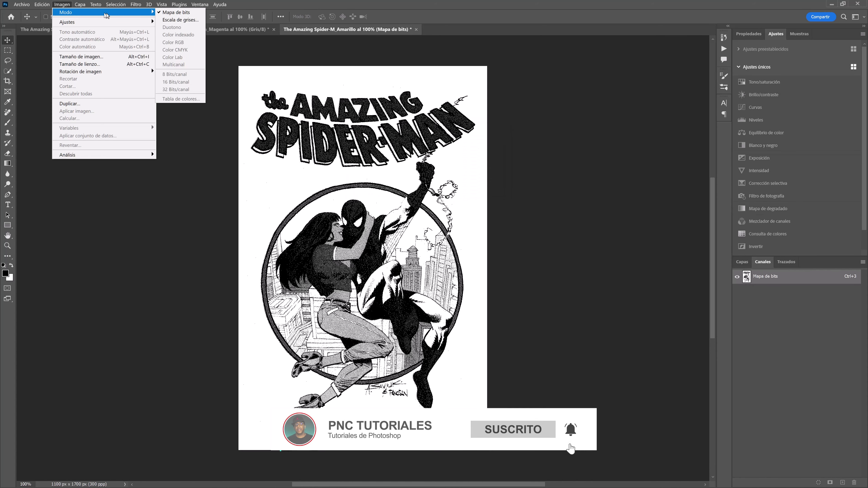
{"action": "left_click", "coordinate": [201, 19]}
{"action": "left_click", "coordinate": [453, 157]}
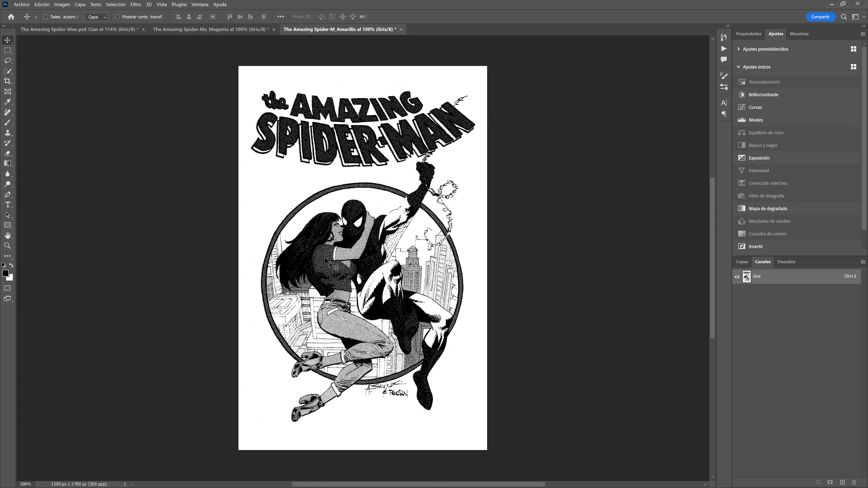
{"action": "left_click", "coordinate": [228, 30]}
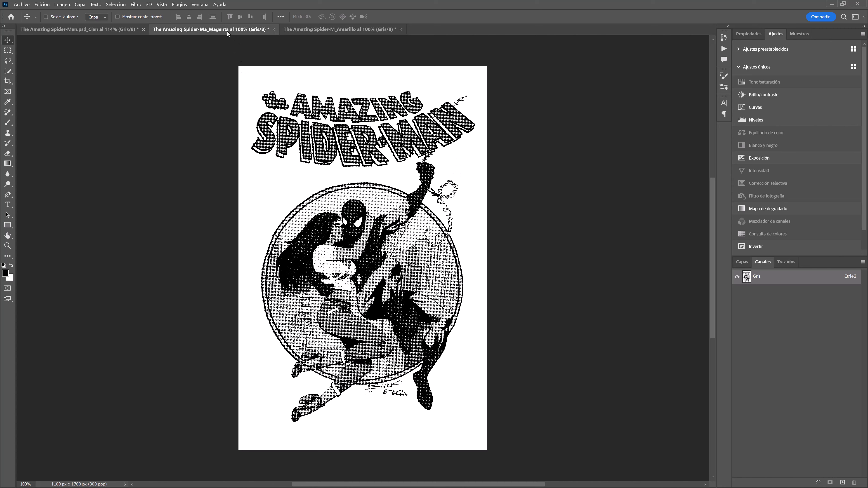
{"action": "left_click", "coordinate": [115, 30]}
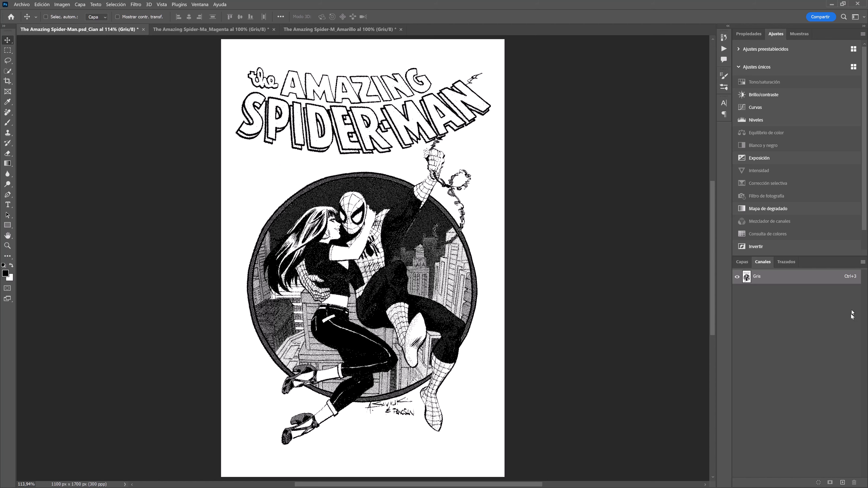
Step: Combine the three channel documents as RGB Color, keeping the Red/Green/Blue assignments
{"action": "left_click", "coordinate": [863, 262]}
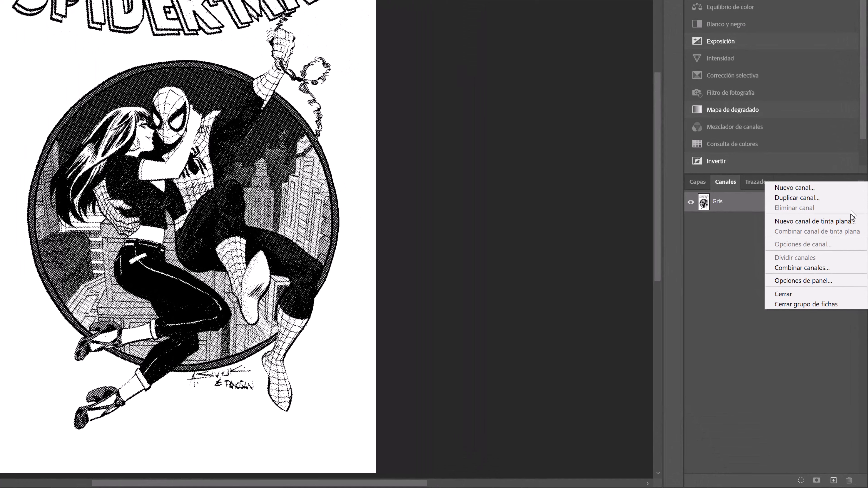
{"action": "left_click", "coordinate": [840, 270]}
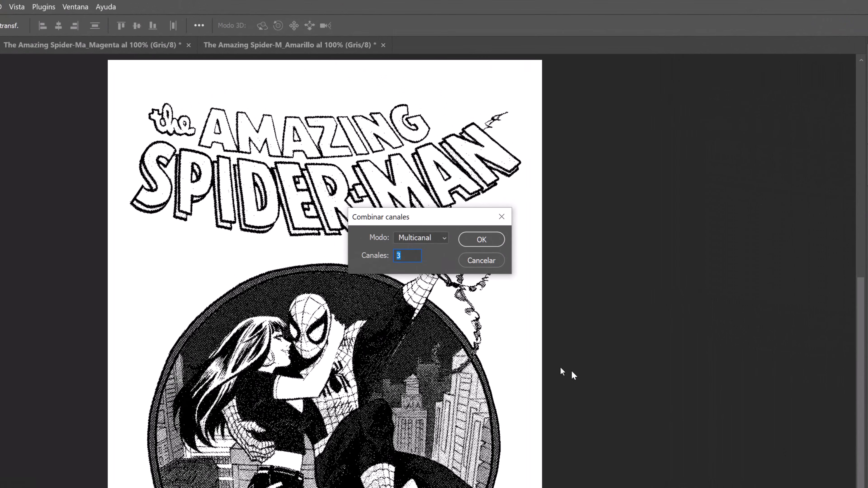
{"action": "left_click", "coordinate": [444, 243]}
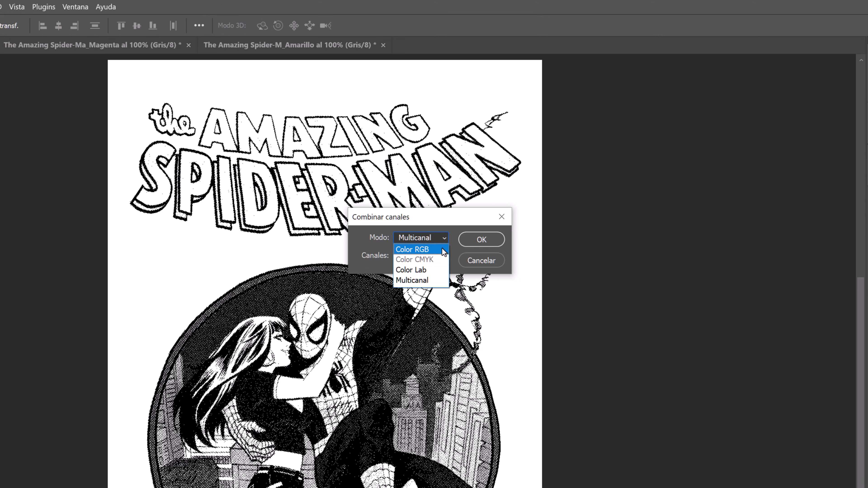
{"action": "left_click", "coordinate": [444, 250]}
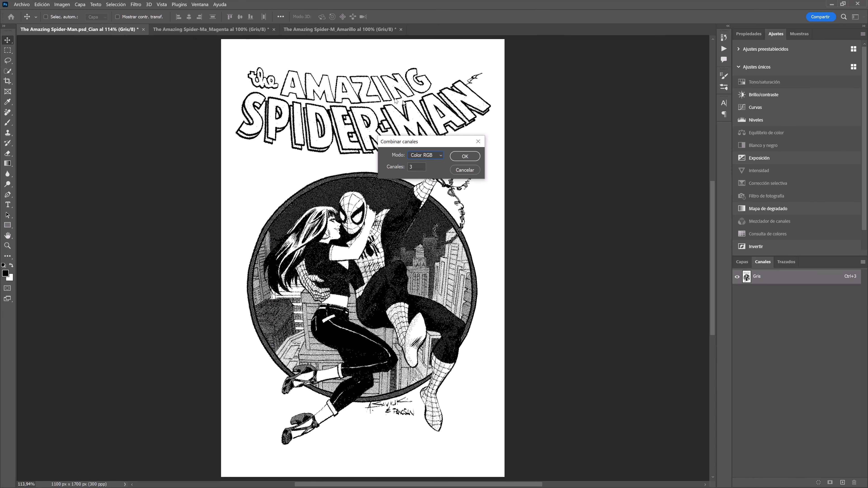
{"action": "left_click", "coordinate": [473, 160]}
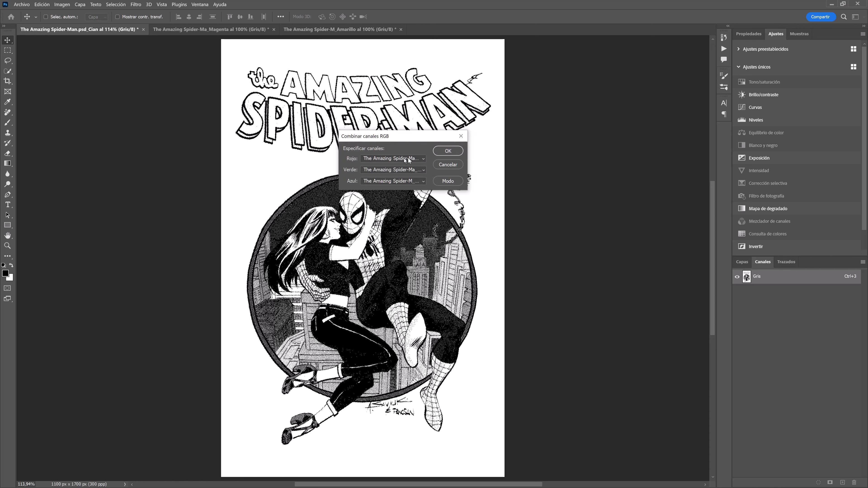
{"action": "left_click", "coordinate": [449, 151]}
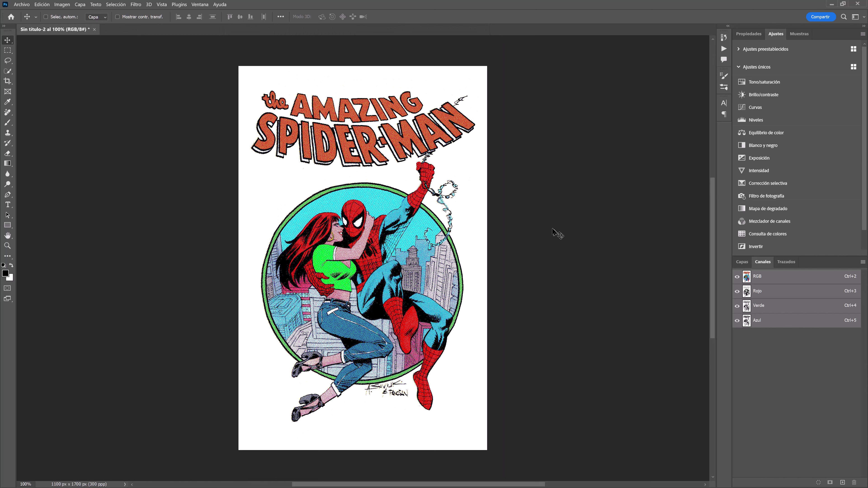
Step: Show Sin título-2's Layers panel, zoom in on the halftone dots, then zoom back out
{"action": "left_click", "coordinate": [741, 262]}
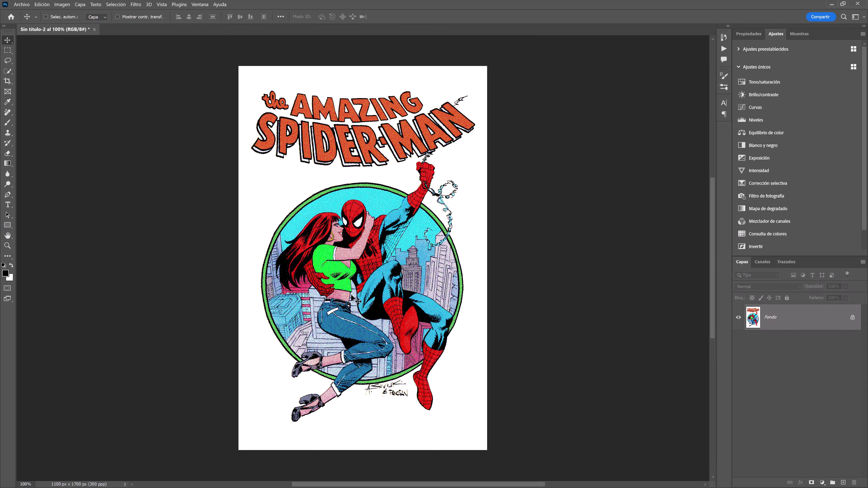
{"action": "scroll", "coordinate": [347, 294], "scroll_direction": "up", "scroll_amount": 1, "text": "alt"}
{"action": "scroll", "coordinate": [347, 293], "scroll_direction": "up", "scroll_amount": 2, "text": "alt"}
{"action": "scroll", "coordinate": [347, 293], "scroll_direction": "up", "scroll_amount": 1, "text": "alt"}
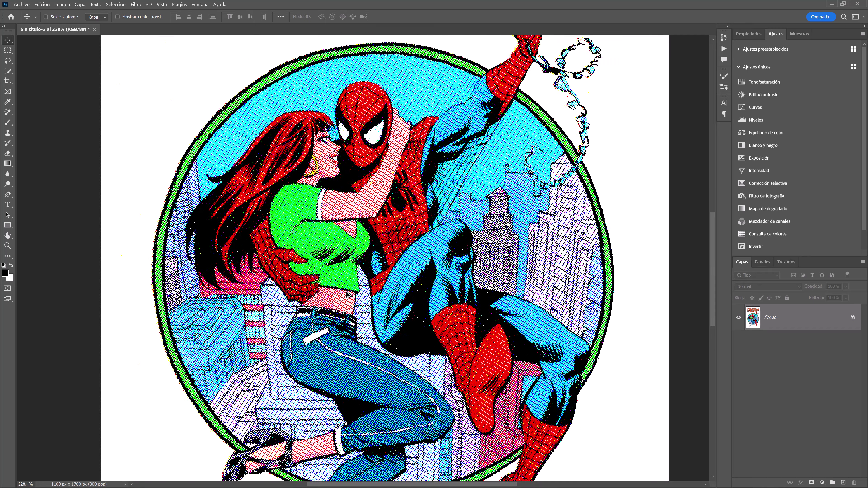
{"action": "scroll", "coordinate": [347, 293], "scroll_direction": "down", "scroll_amount": 2, "text": "alt"}
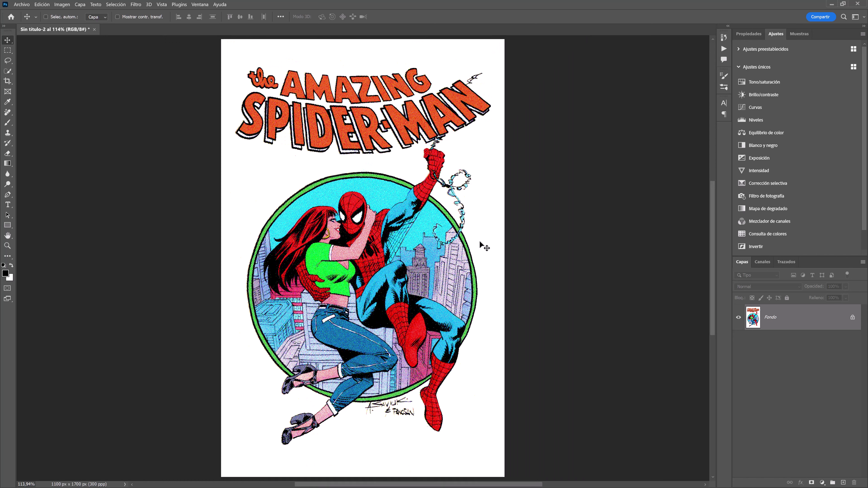
{"action": "left_click", "coordinate": [23, 6]}
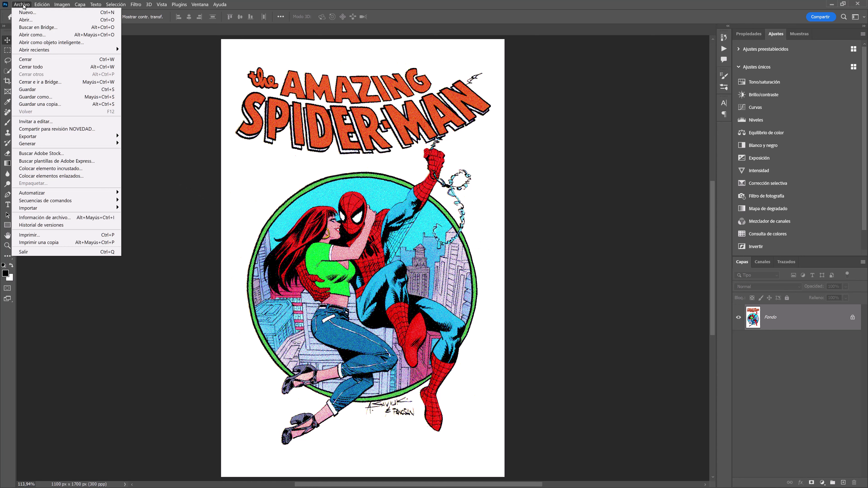
Step: Save the cover as 'The Amazing Spider-Man Semitono.psd' in Photoshop format
{"action": "left_click", "coordinate": [57, 97]}
{"action": "left_click", "coordinate": [59, 67]}
{"action": "left_click", "coordinate": [110, 239]}
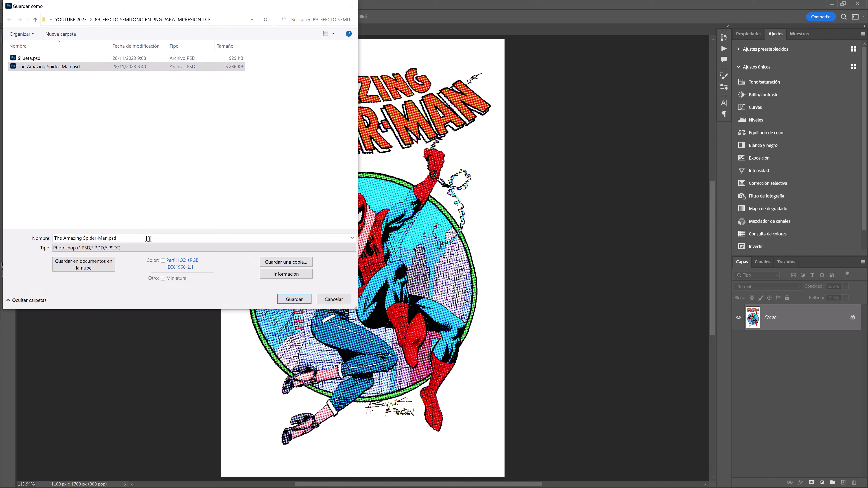
{"action": "type", "text": "Semitono"}
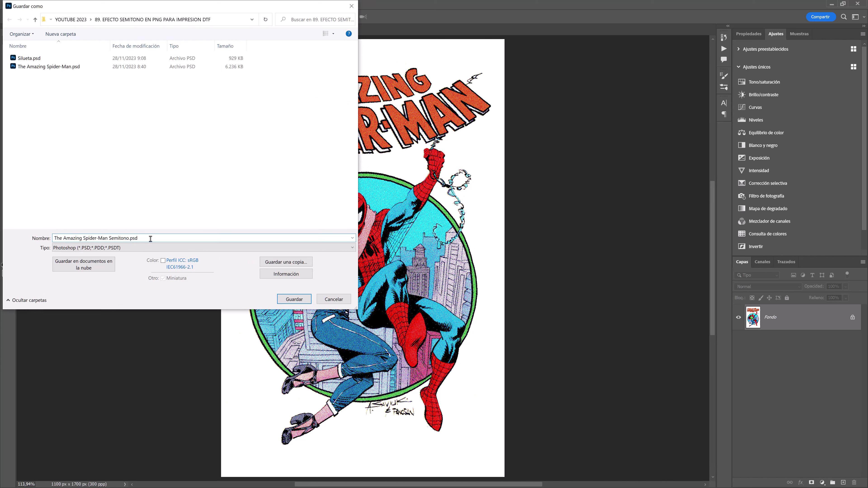
{"action": "left_click", "coordinate": [285, 303]}
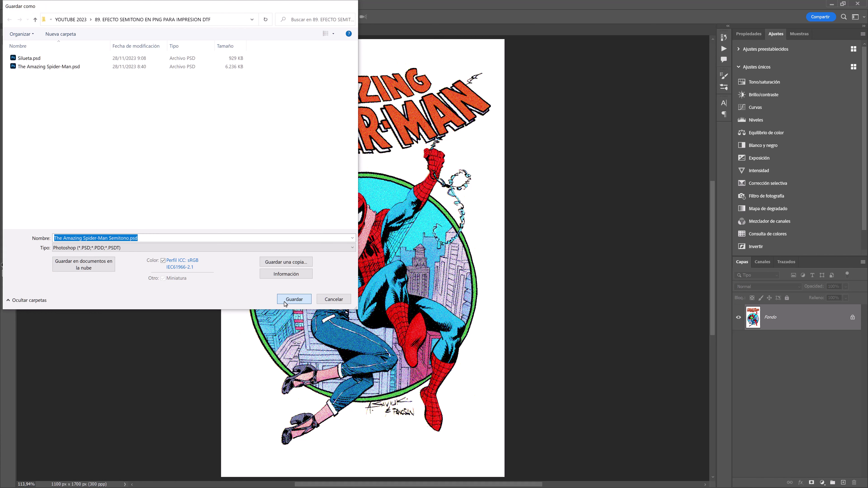
{"action": "left_click", "coordinate": [285, 302]}
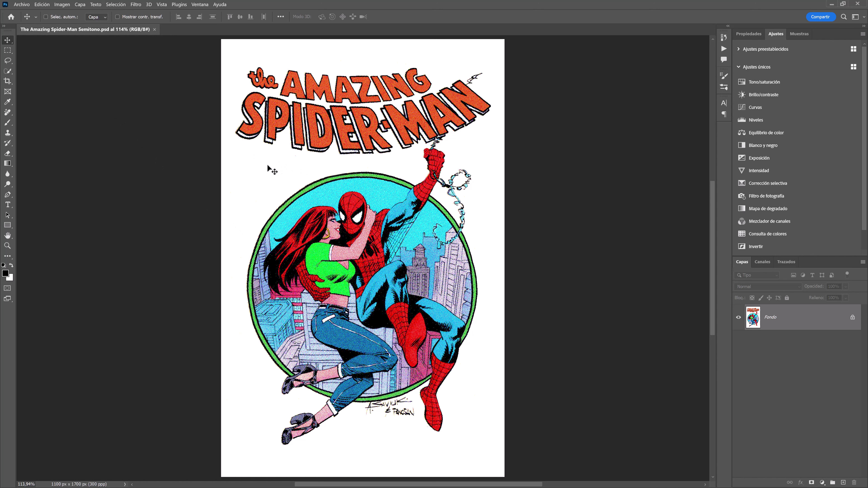
Step: Unlock Fondo as Capa 0 and place Silueta.psd as an embedded layer
{"action": "left_click", "coordinate": [853, 318]}
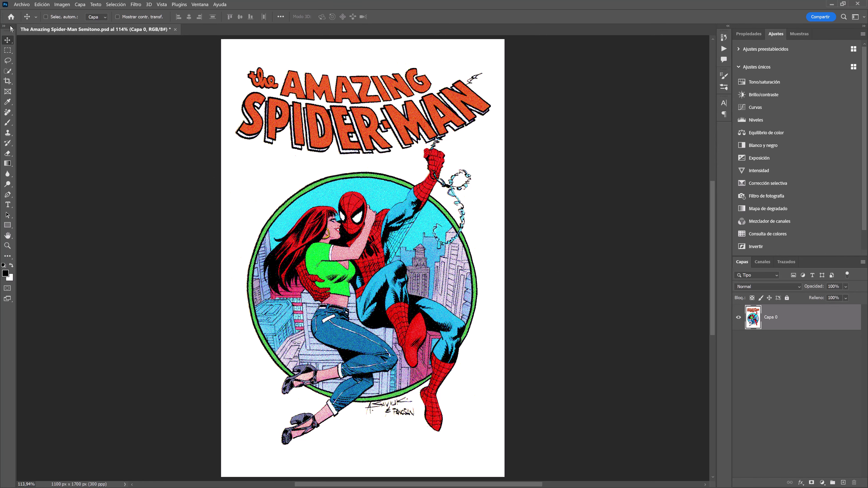
{"action": "left_click", "coordinate": [18, 5]}
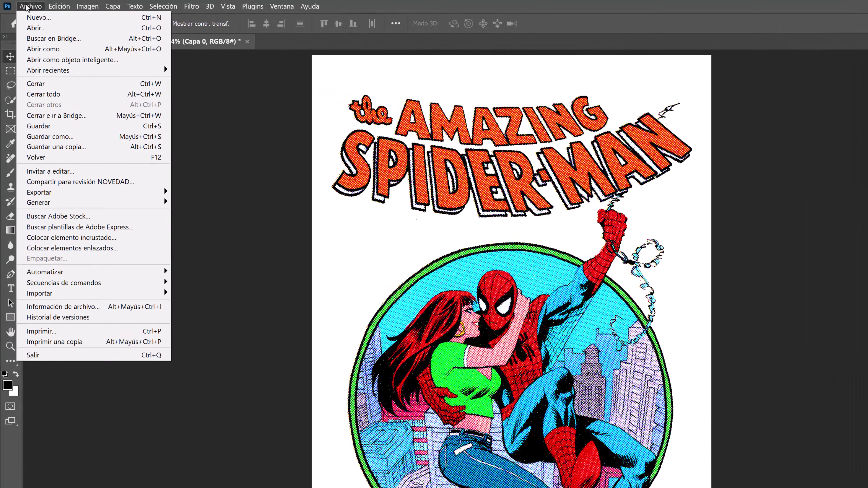
{"action": "left_click", "coordinate": [150, 238]}
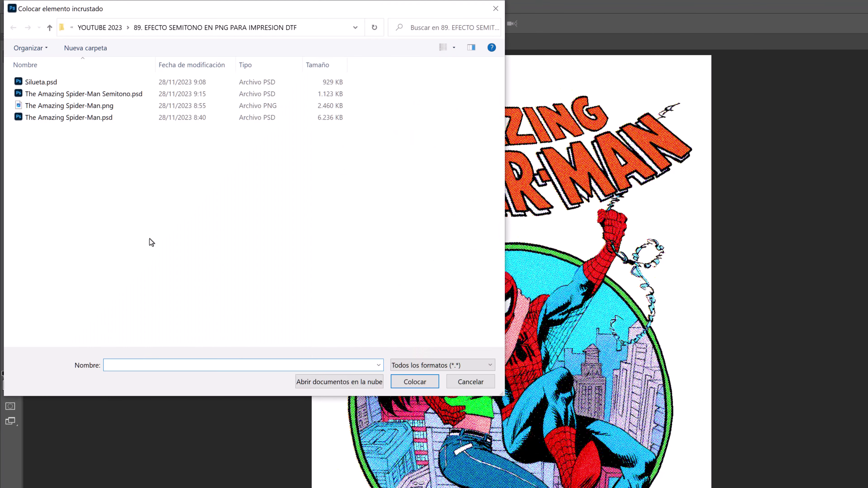
{"action": "left_click", "coordinate": [35, 84]}
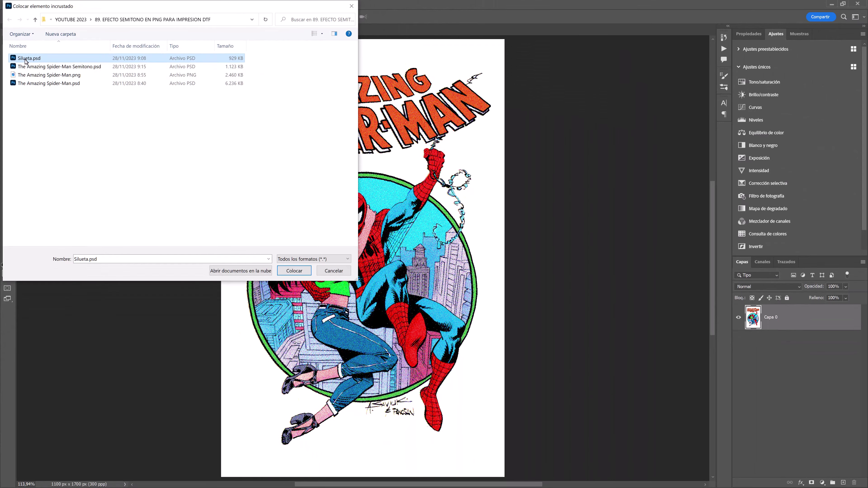
{"action": "left_click", "coordinate": [289, 271]}
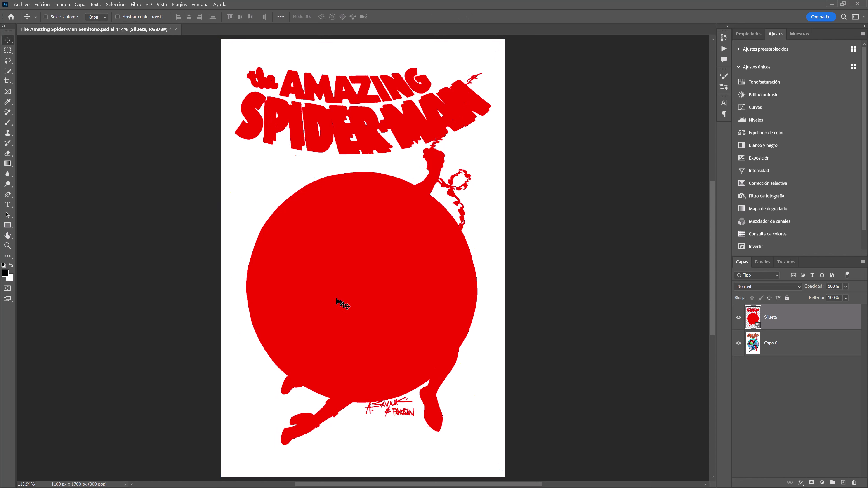
Step: Copy Capa 0's art inside the silhouette selection to Capa 1, hide Capa 0, delete Silueta
{"action": "key", "text": "ctrl"}
{"action": "left_click", "coordinate": [756, 321], "text": "ctrl"}
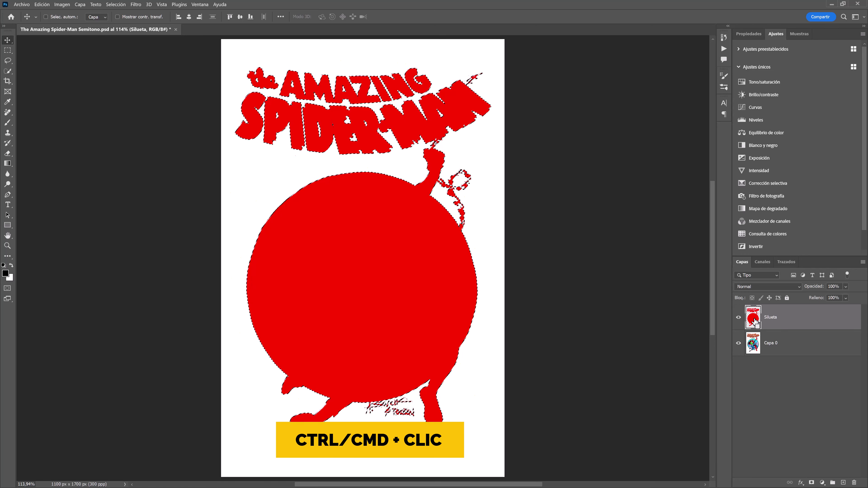
{"action": "left_click", "coordinate": [739, 319]}
{"action": "left_click", "coordinate": [800, 344]}
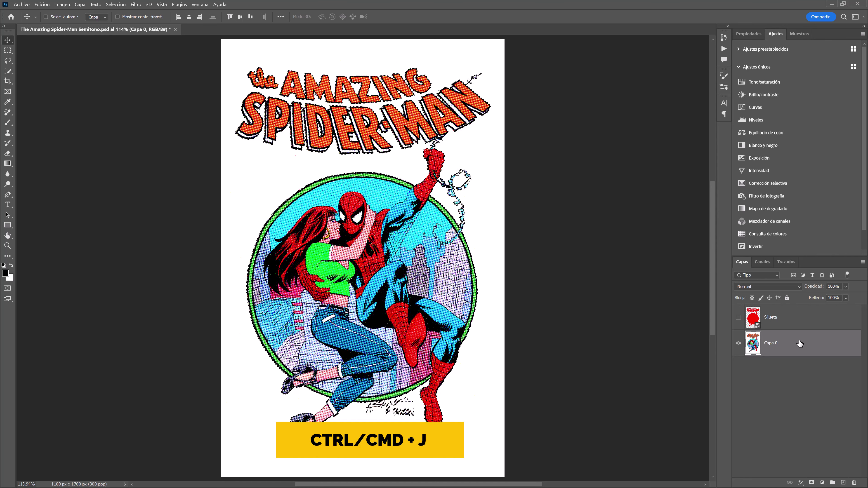
{"action": "key", "text": "ctrl+j"}
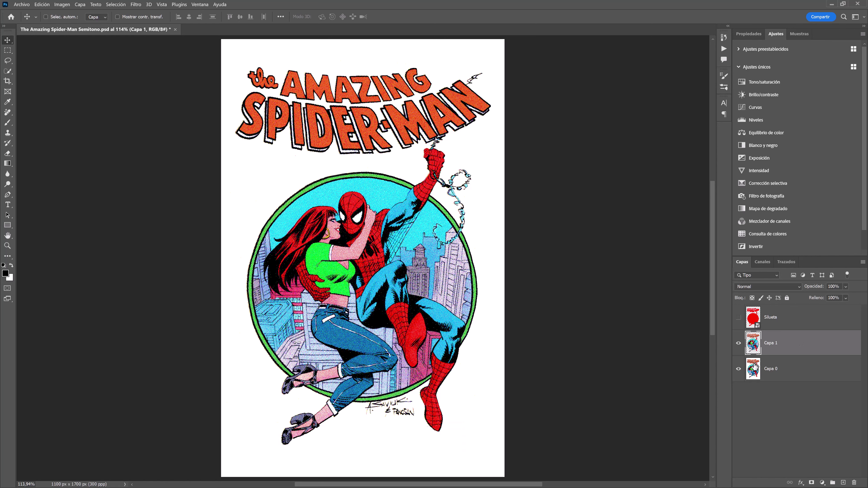
{"action": "left_click", "coordinate": [739, 371]}
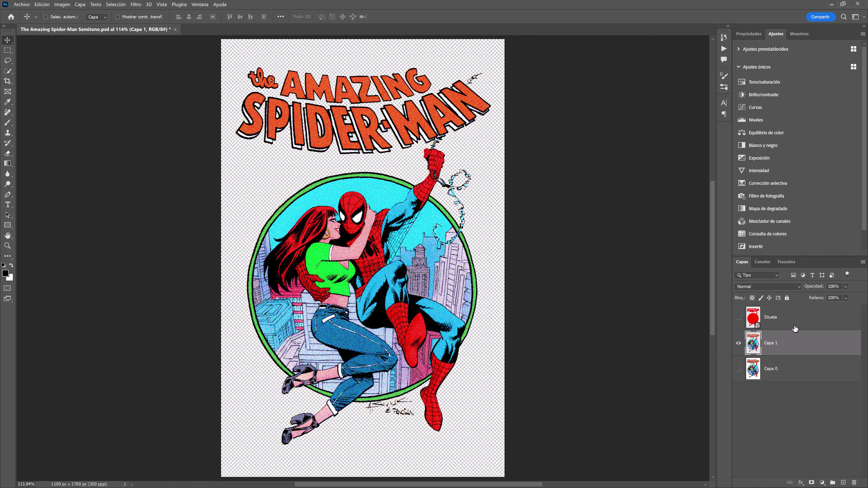
{"action": "left_click_drag", "start_coordinate": [797, 323], "coordinate": [854, 482]}
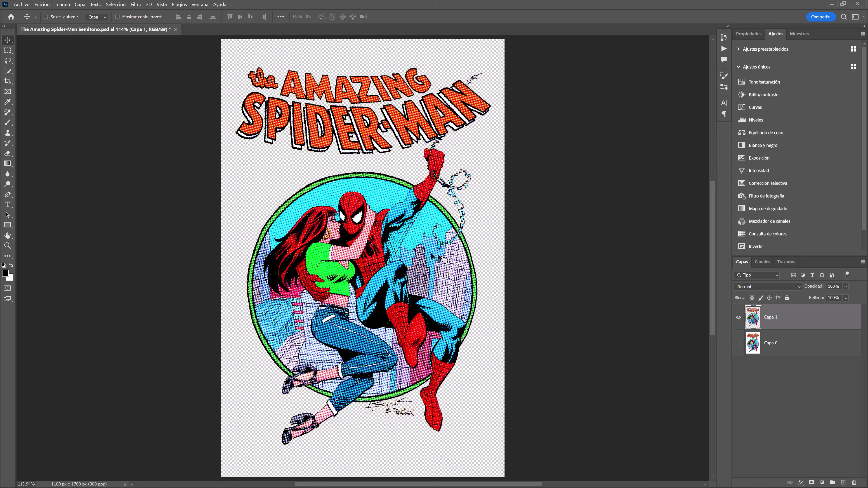
Step: Select all non-white areas with Color Range: sample white, tolerance 100, inverted
{"action": "scroll", "coordinate": [364, 250], "scroll_direction": "up", "scroll_amount": 5}
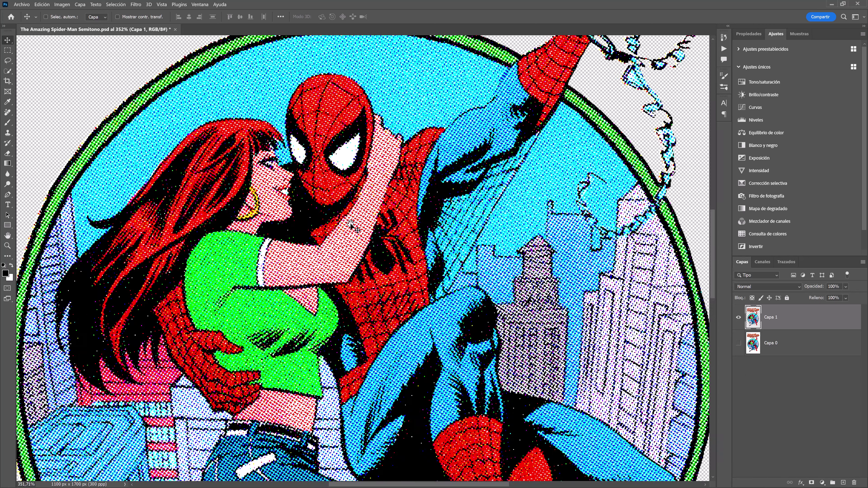
{"action": "scroll", "coordinate": [366, 255], "scroll_direction": "up", "scroll_amount": 2}
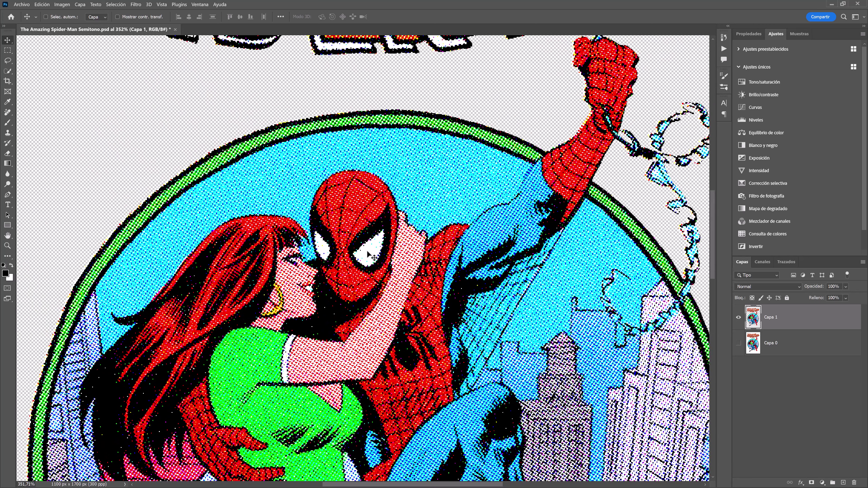
{"action": "left_click", "coordinate": [114, 4]}
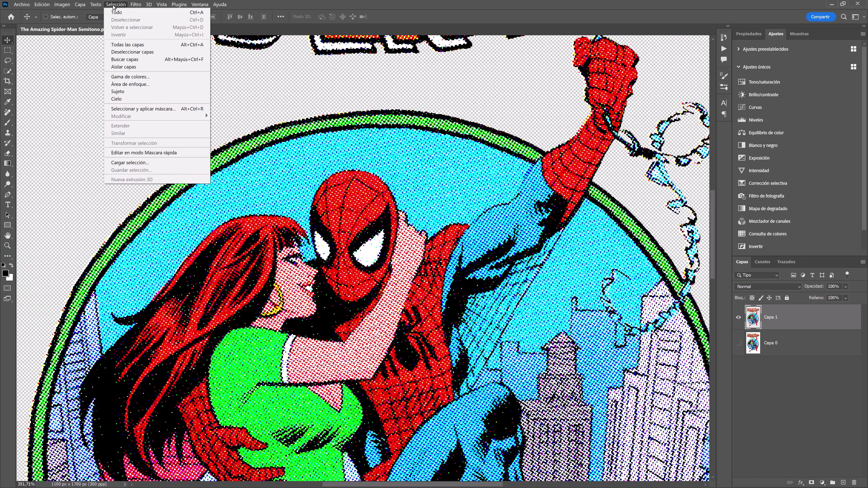
{"action": "left_click", "coordinate": [164, 76]}
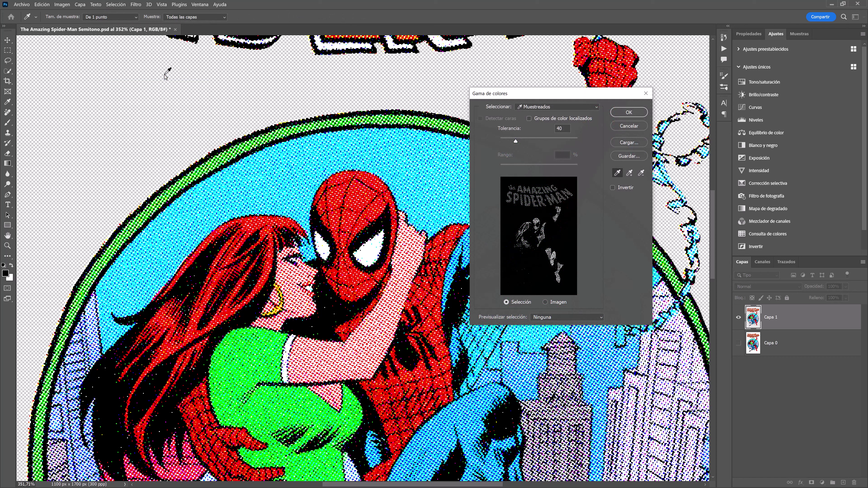
{"action": "left_click", "coordinate": [531, 111]}
{"action": "left_click", "coordinate": [537, 118]}
{"action": "left_click", "coordinate": [372, 254]}
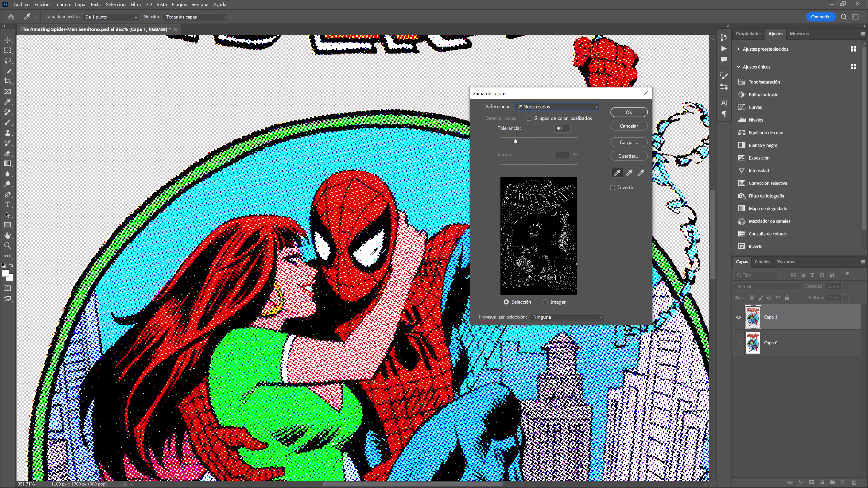
{"action": "left_click", "coordinate": [565, 128]}
{"action": "type", "text": "100"}
{"action": "key", "text": "Tab"}
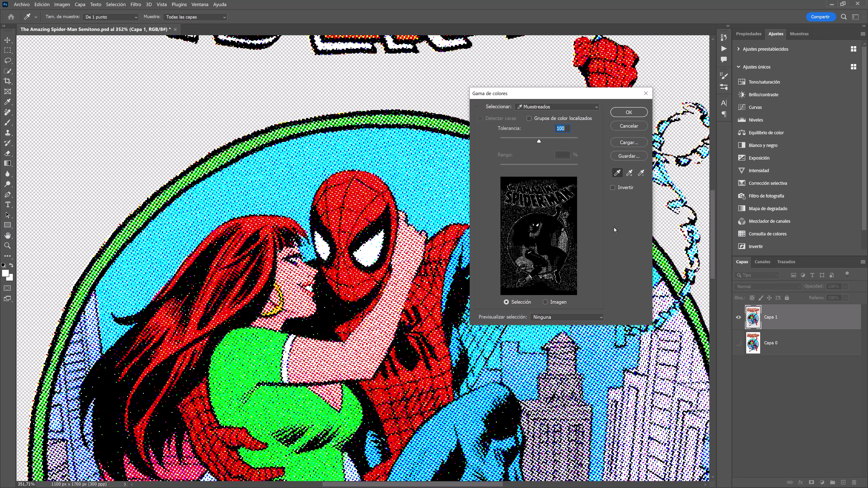
{"action": "left_click", "coordinate": [613, 187]}
{"action": "left_click", "coordinate": [630, 112]}
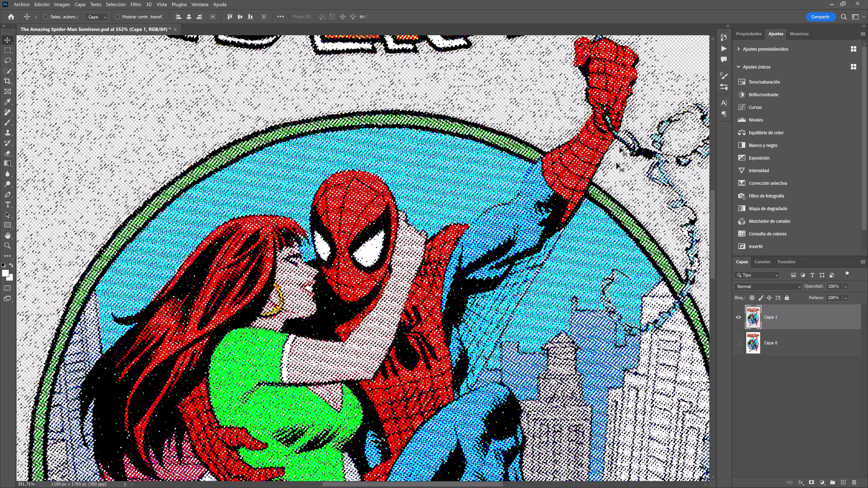
Step: Fit the cover on screen and copy the selection onto new layer Capa 2
{"action": "key", "text": "ctrl+0"}
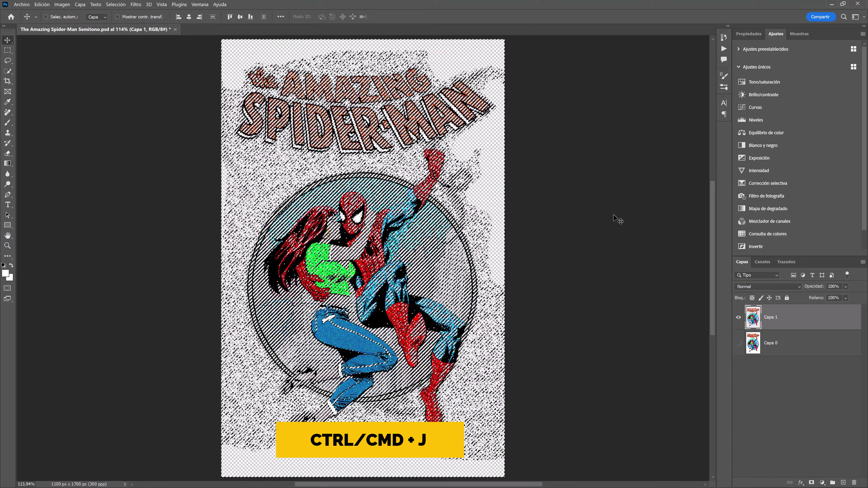
{"action": "key", "text": "ctrl"}
{"action": "key", "text": "ctrl+j"}
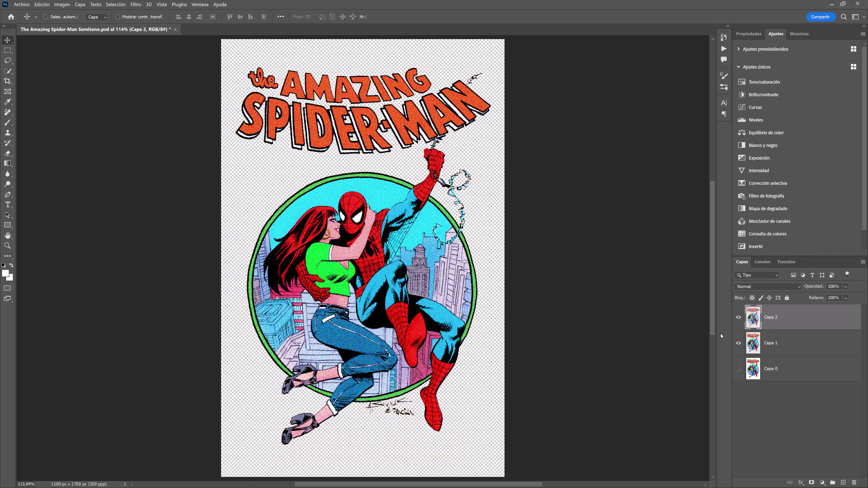
Step: Hide Capa 1 and add a white (ffffff) solid-colour fill layer above it
{"action": "left_click", "coordinate": [739, 344]}
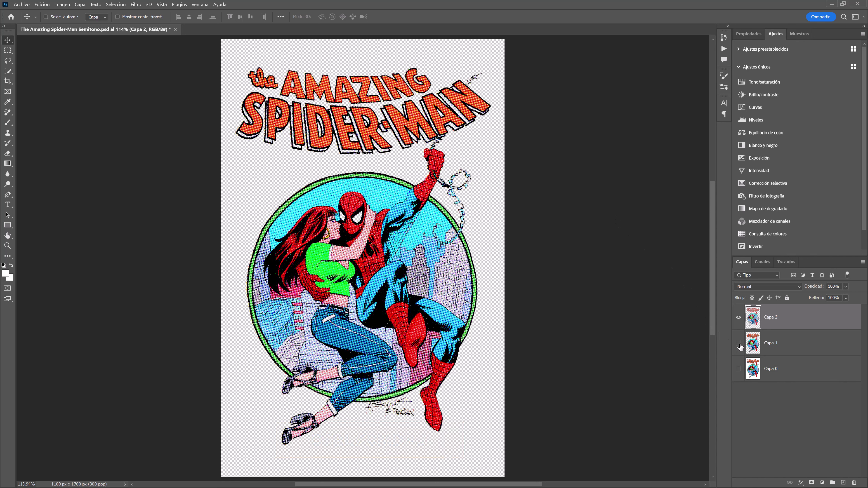
{"action": "left_click", "coordinate": [789, 346]}
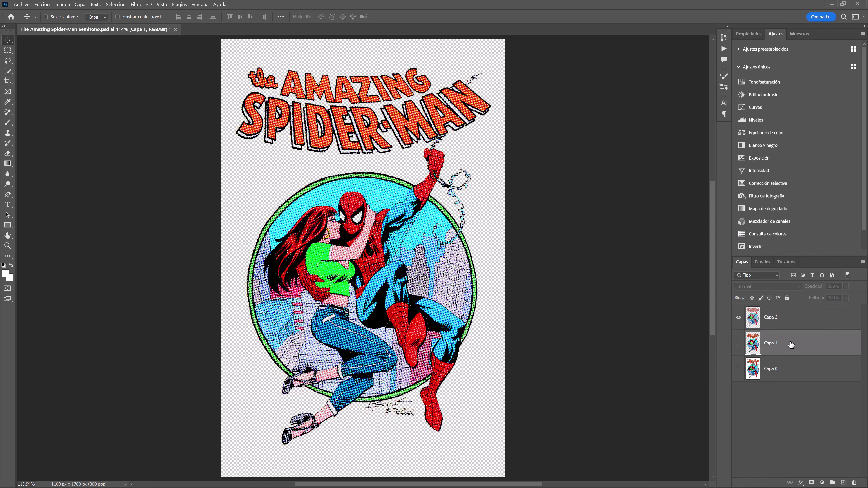
{"action": "left_click", "coordinate": [823, 482]}
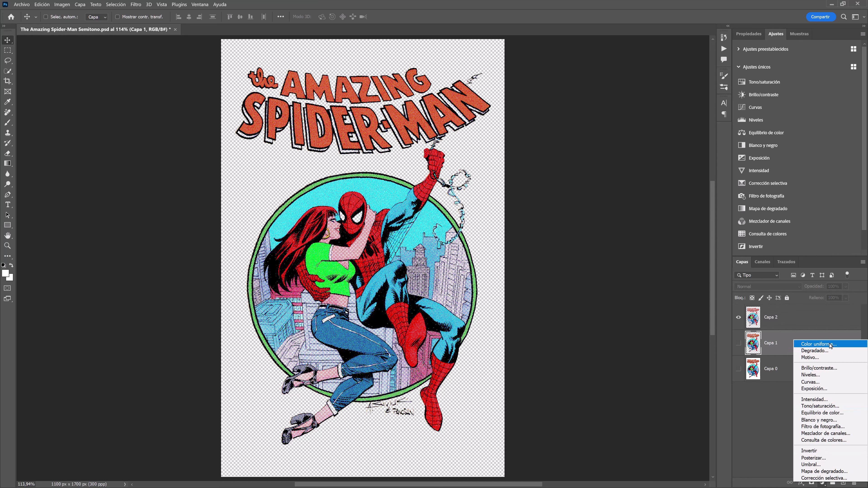
{"action": "left_click", "coordinate": [831, 344]}
{"action": "left_click", "coordinate": [644, 340]}
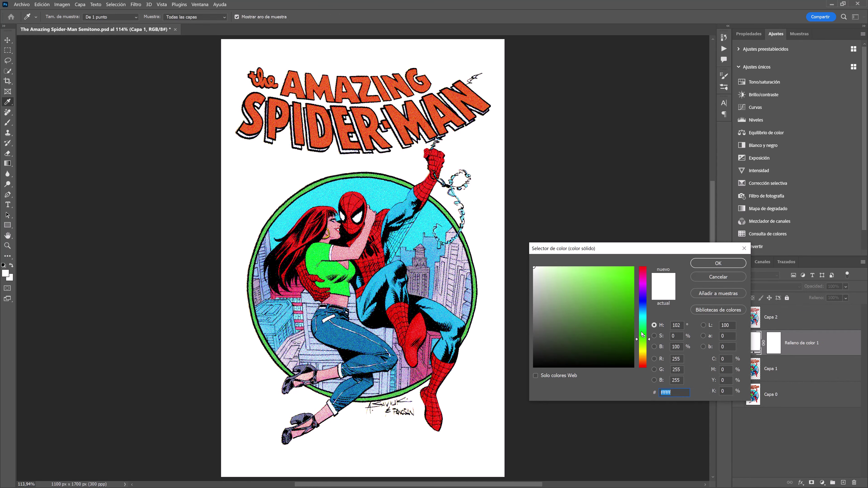
{"action": "left_click_drag", "start_coordinate": [629, 332], "coordinate": [636, 265]}
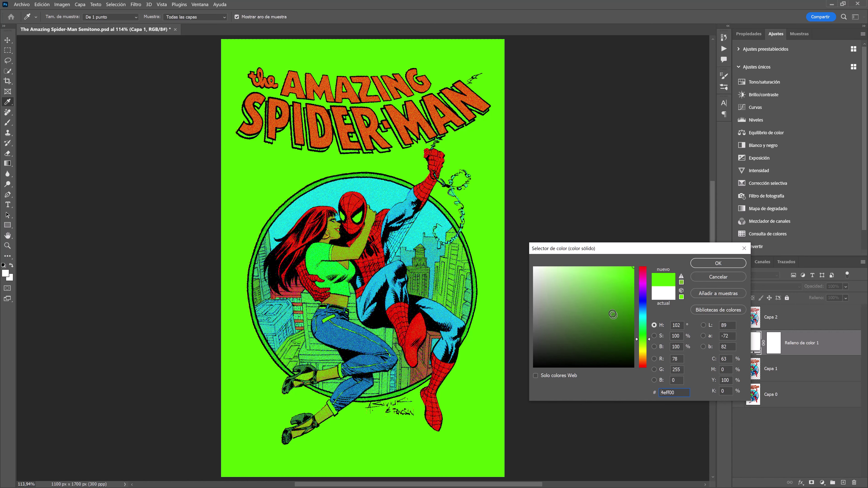
{"action": "left_click_drag", "start_coordinate": [613, 315], "coordinate": [510, 247]}
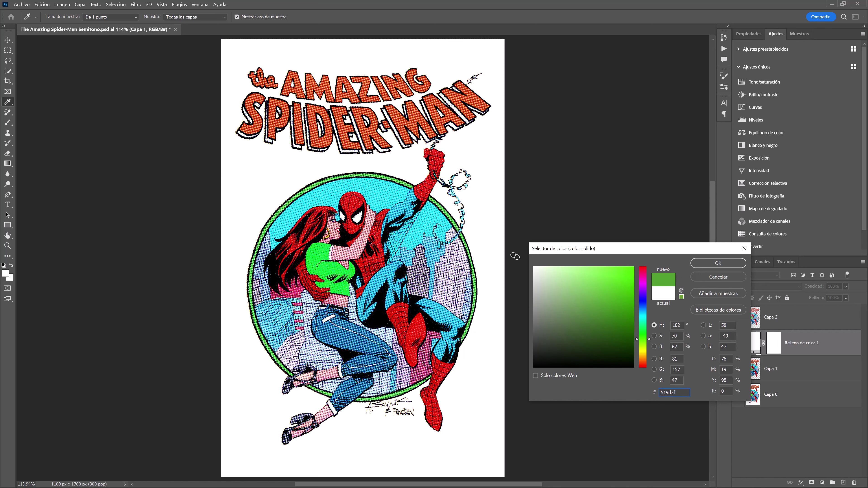
{"action": "left_click", "coordinate": [728, 265]}
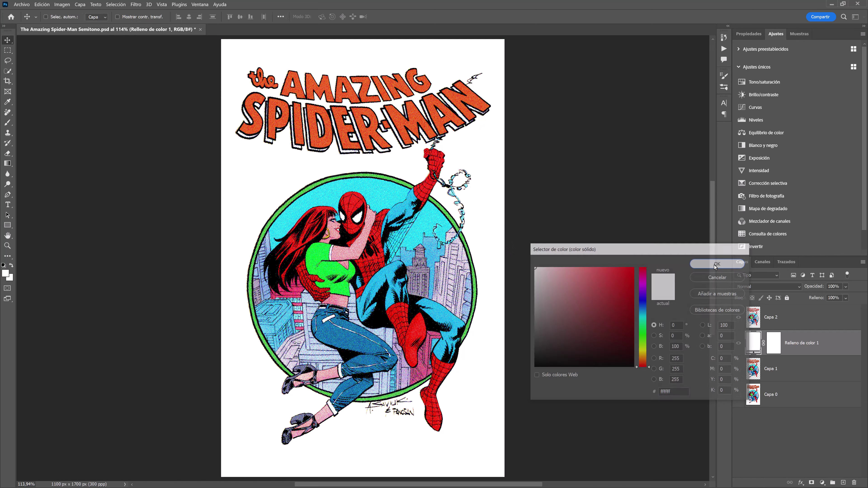
Step: Leave the white Relleno de color 1 fill layer hidden
{"action": "left_click", "coordinate": [739, 346]}
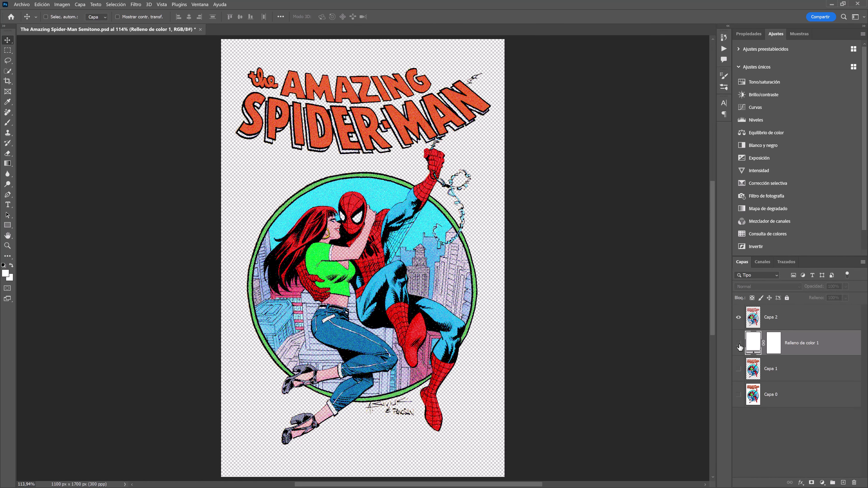
{"action": "left_click", "coordinate": [739, 345]}
{"action": "left_click", "coordinate": [739, 346]}
Step: Convert the document to the sRGB IEC61966-2.1 profile, keeping its layers unflattened
{"action": "left_click", "coordinate": [44, 7]}
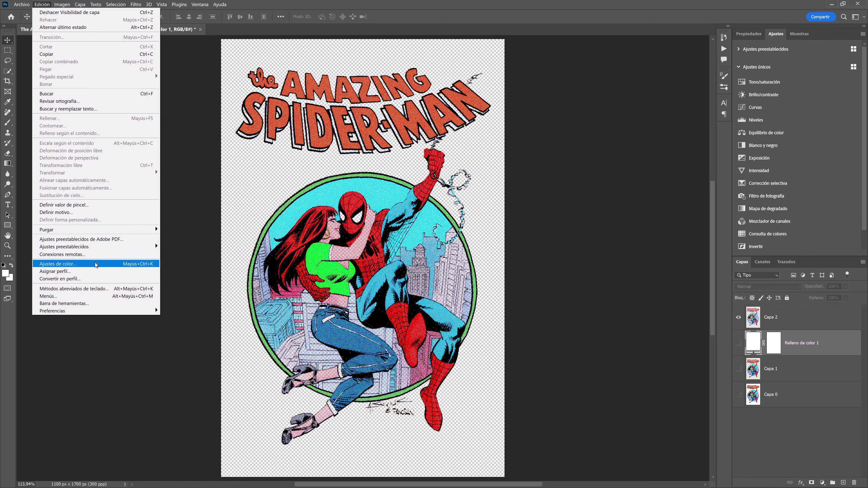
{"action": "left_click", "coordinate": [95, 279]}
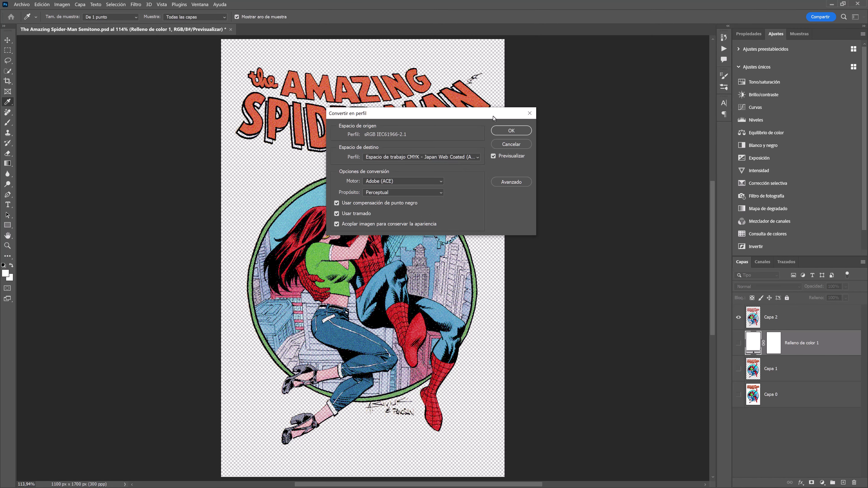
{"action": "left_click_drag", "start_coordinate": [496, 116], "coordinate": [628, 195]}
{"action": "left_click", "coordinate": [626, 235]}
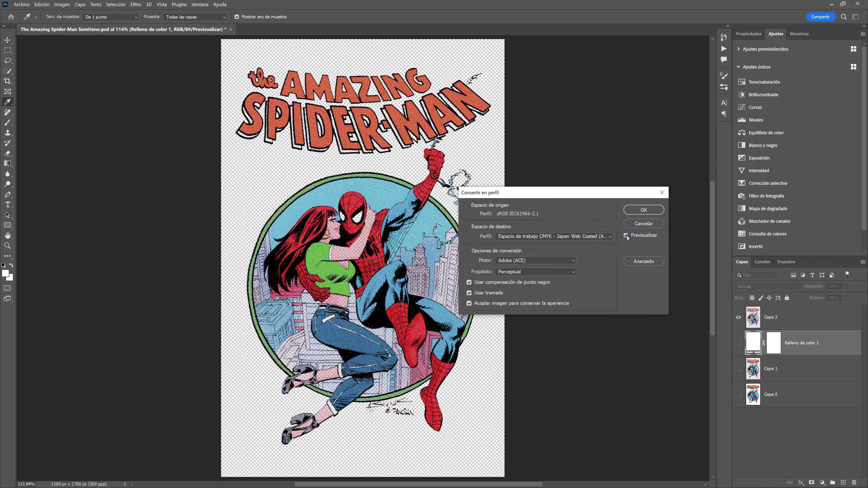
{"action": "left_click", "coordinate": [578, 237]}
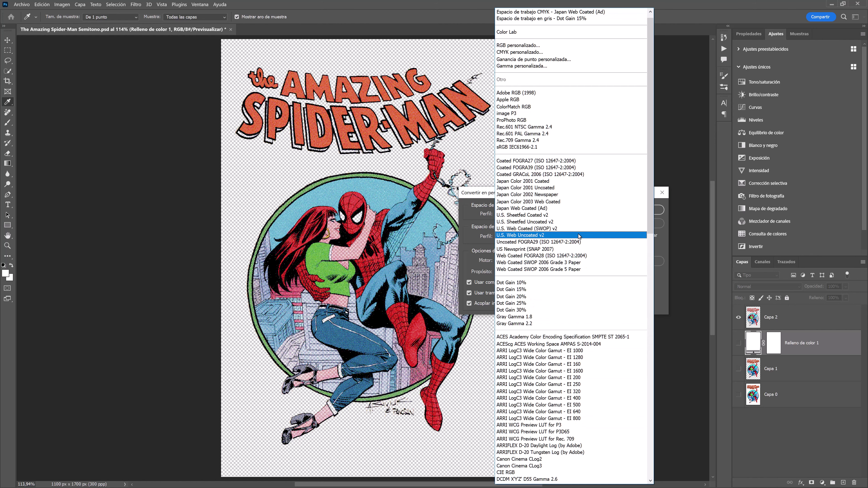
{"action": "left_click", "coordinate": [544, 147]}
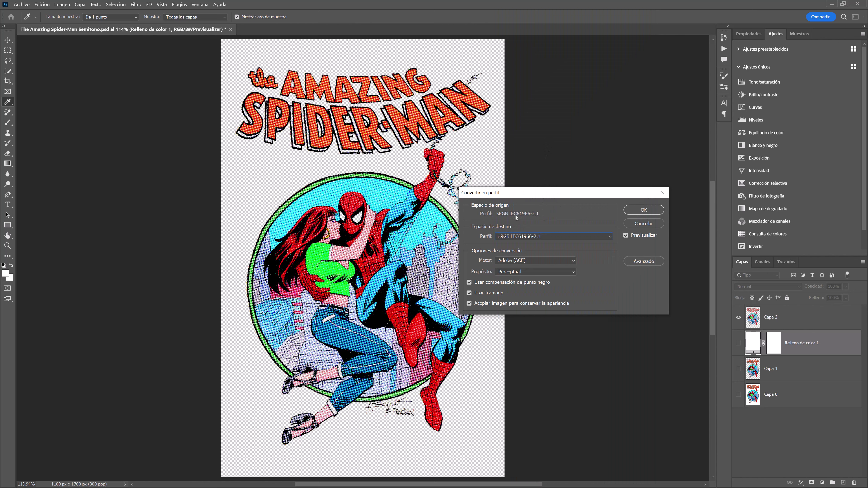
{"action": "left_click", "coordinate": [469, 303]}
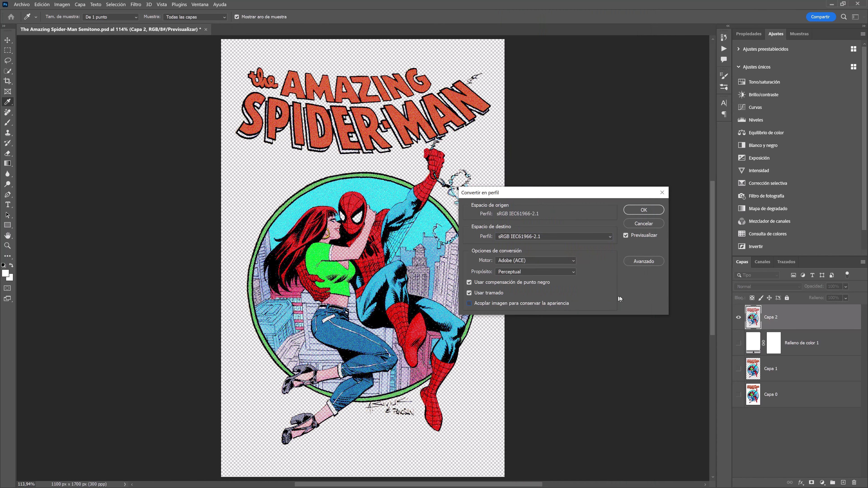
{"action": "left_click", "coordinate": [650, 212]}
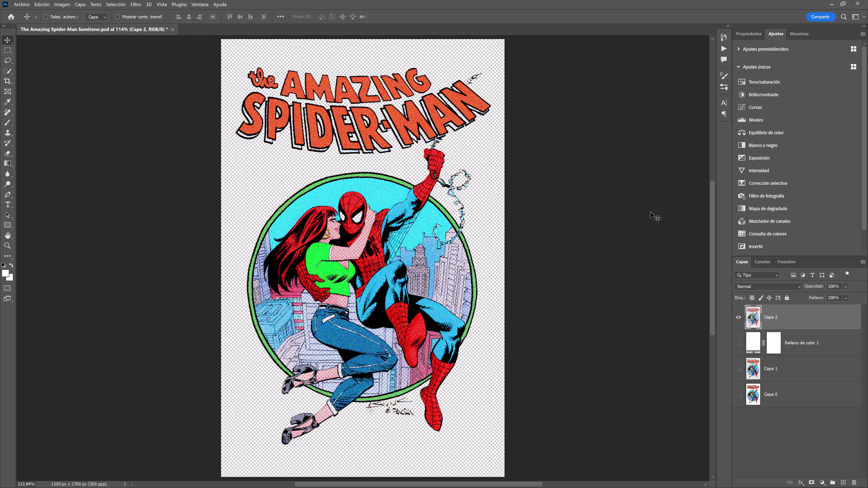
Step: Hide Capa 2 and make Capa 1 visible
{"action": "left_click", "coordinate": [739, 318]}
{"action": "left_click", "coordinate": [739, 318]}
{"action": "left_click", "coordinate": [739, 318]}
{"action": "left_click", "coordinate": [738, 369]}
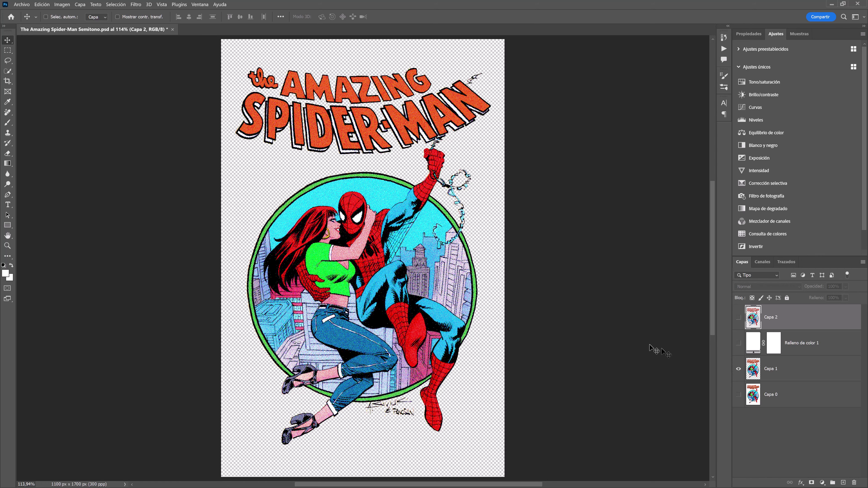
Step: Save a PNG copy named 'The Amazing Spider-Man Semitono copia.png', accepting the large file size option
{"action": "left_click", "coordinate": [22, 5]}
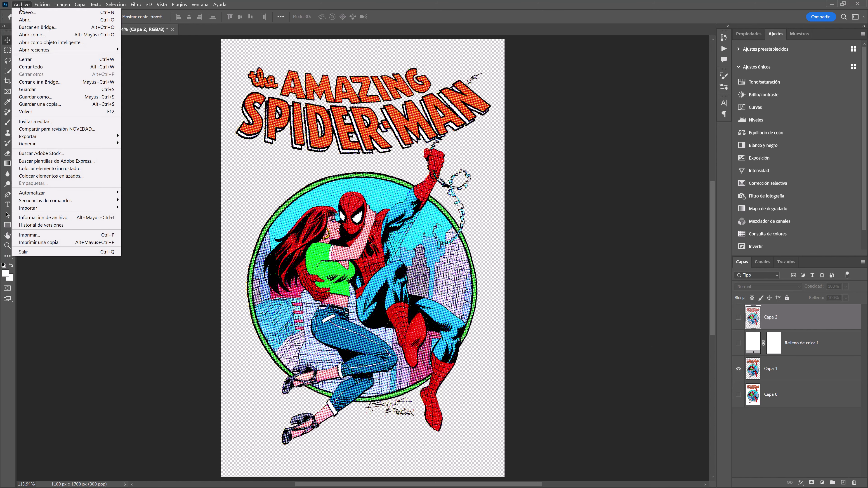
{"action": "left_click", "coordinate": [40, 104]}
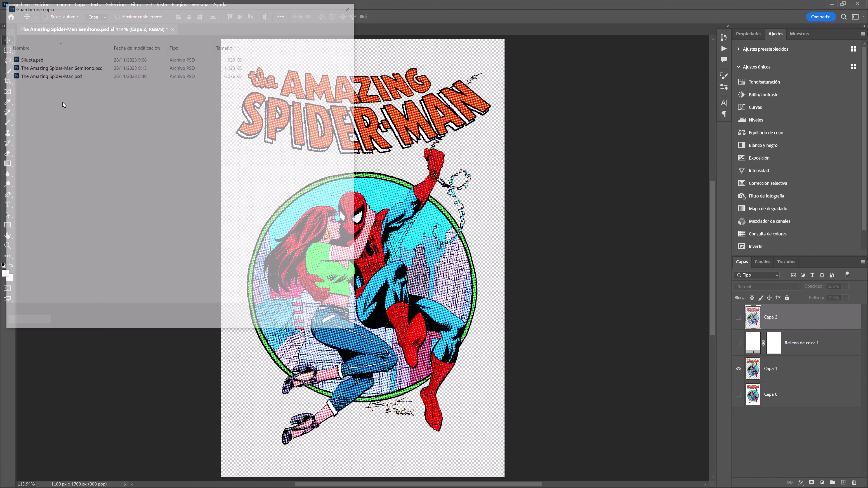
{"action": "left_click", "coordinate": [156, 248]}
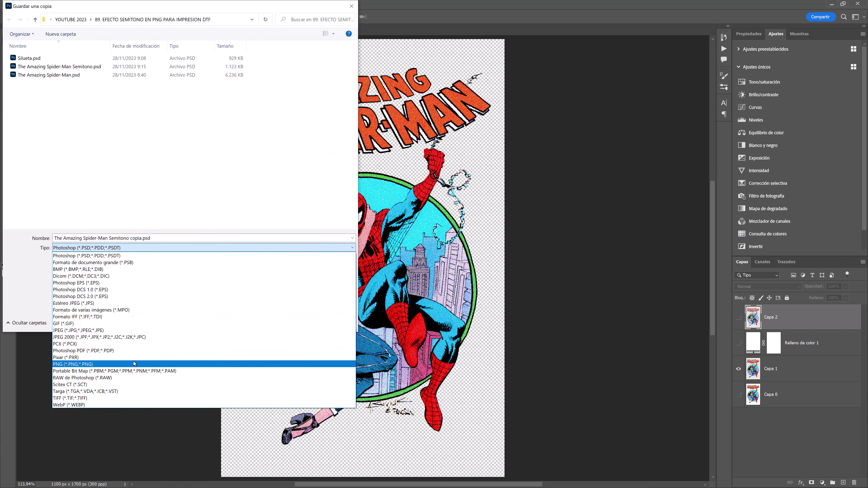
{"action": "left_click", "coordinate": [140, 364]}
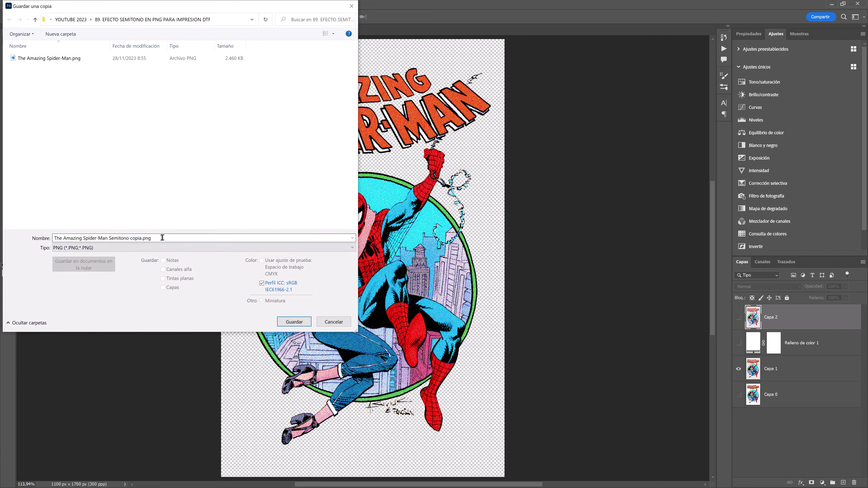
{"action": "left_click", "coordinate": [286, 323]}
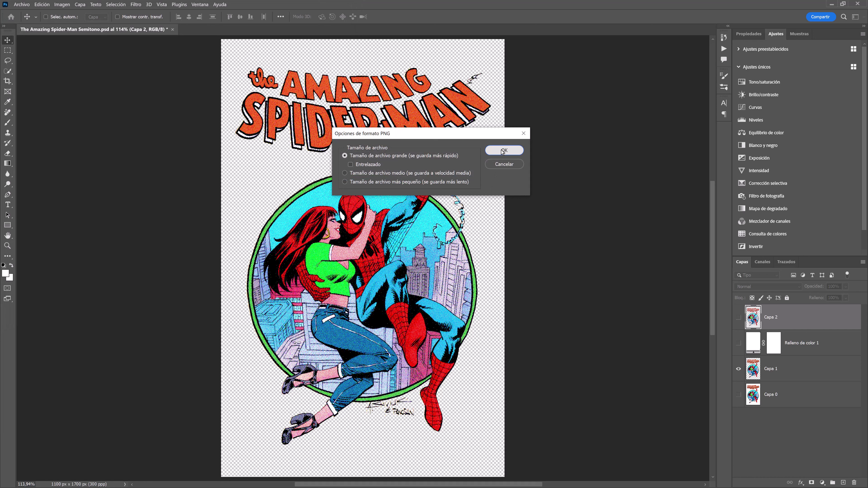
{"action": "left_click", "coordinate": [501, 150]}
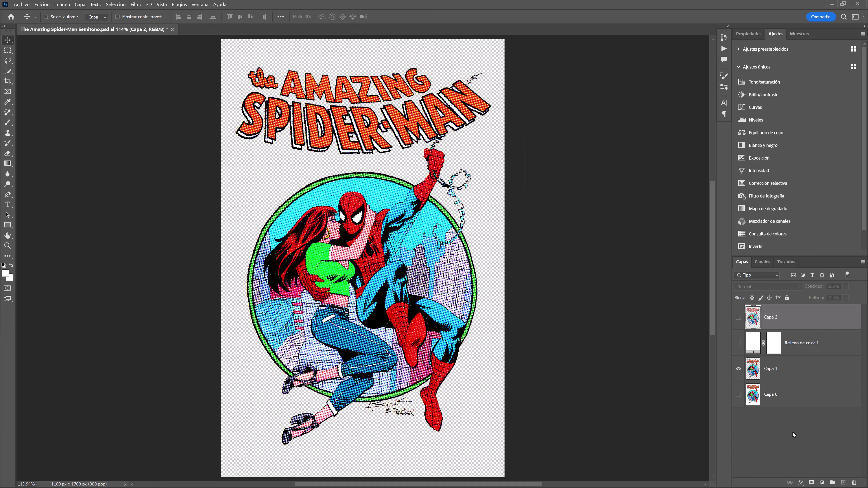